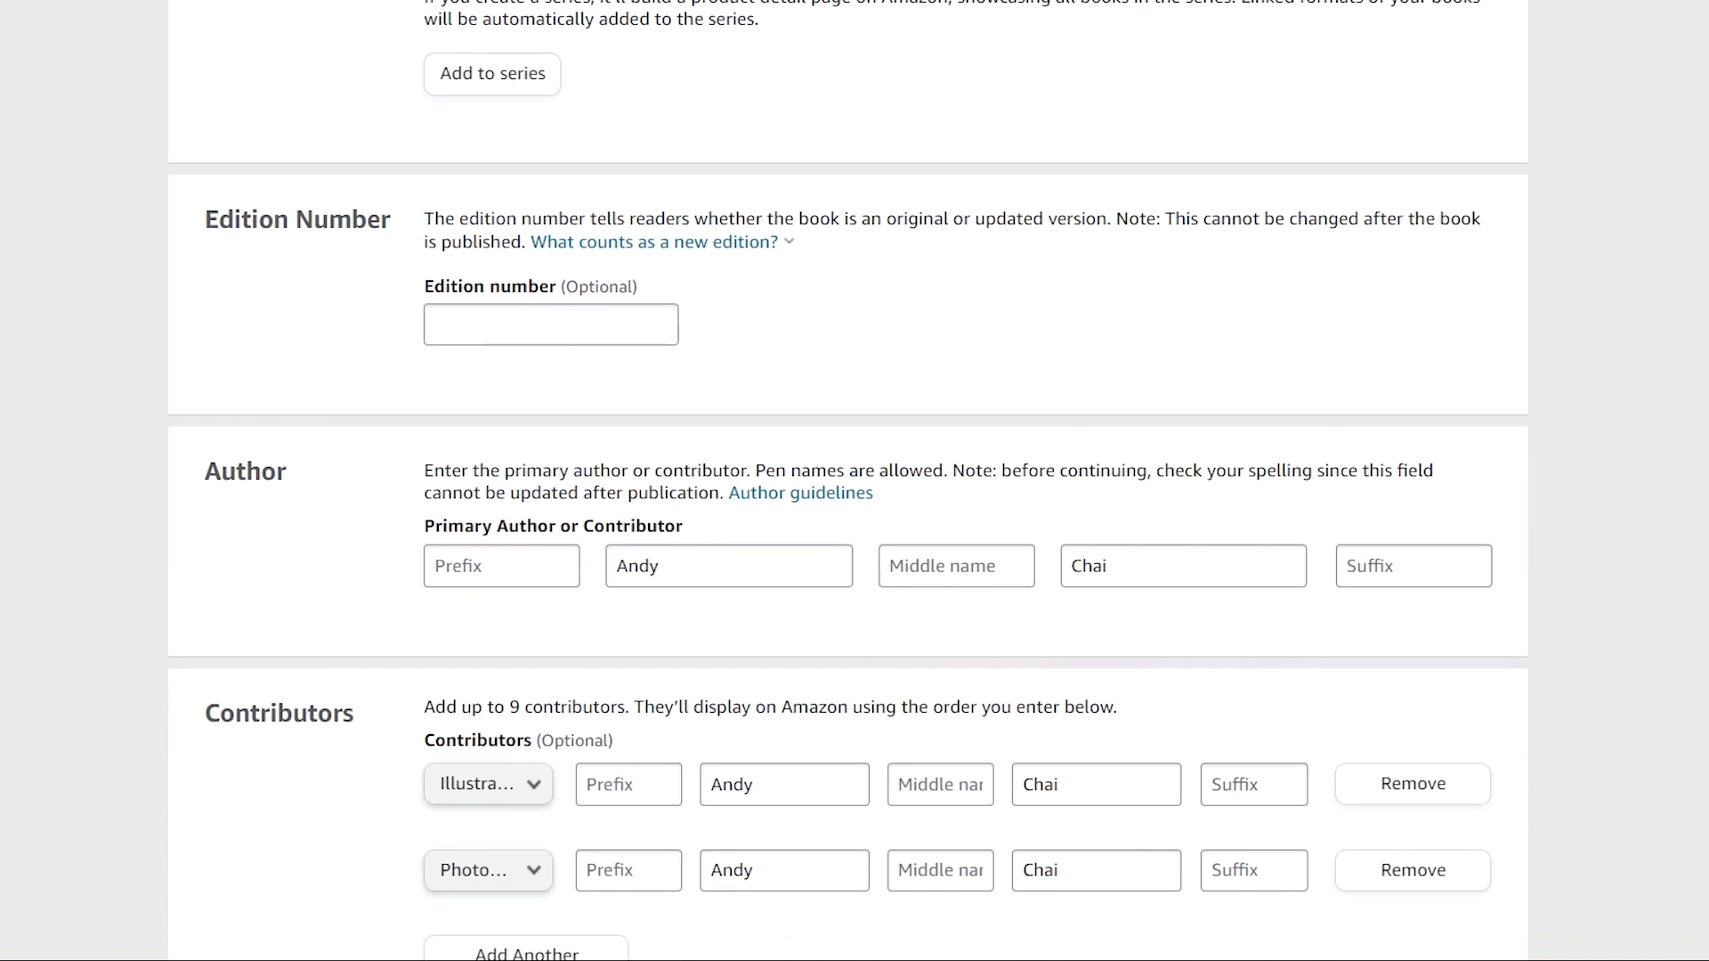
# Examine the filled-in paperback details, from language, title and contributors through description, publishing rights and primary audience to categories
pyautogui.scroll(-7, 848, 480)
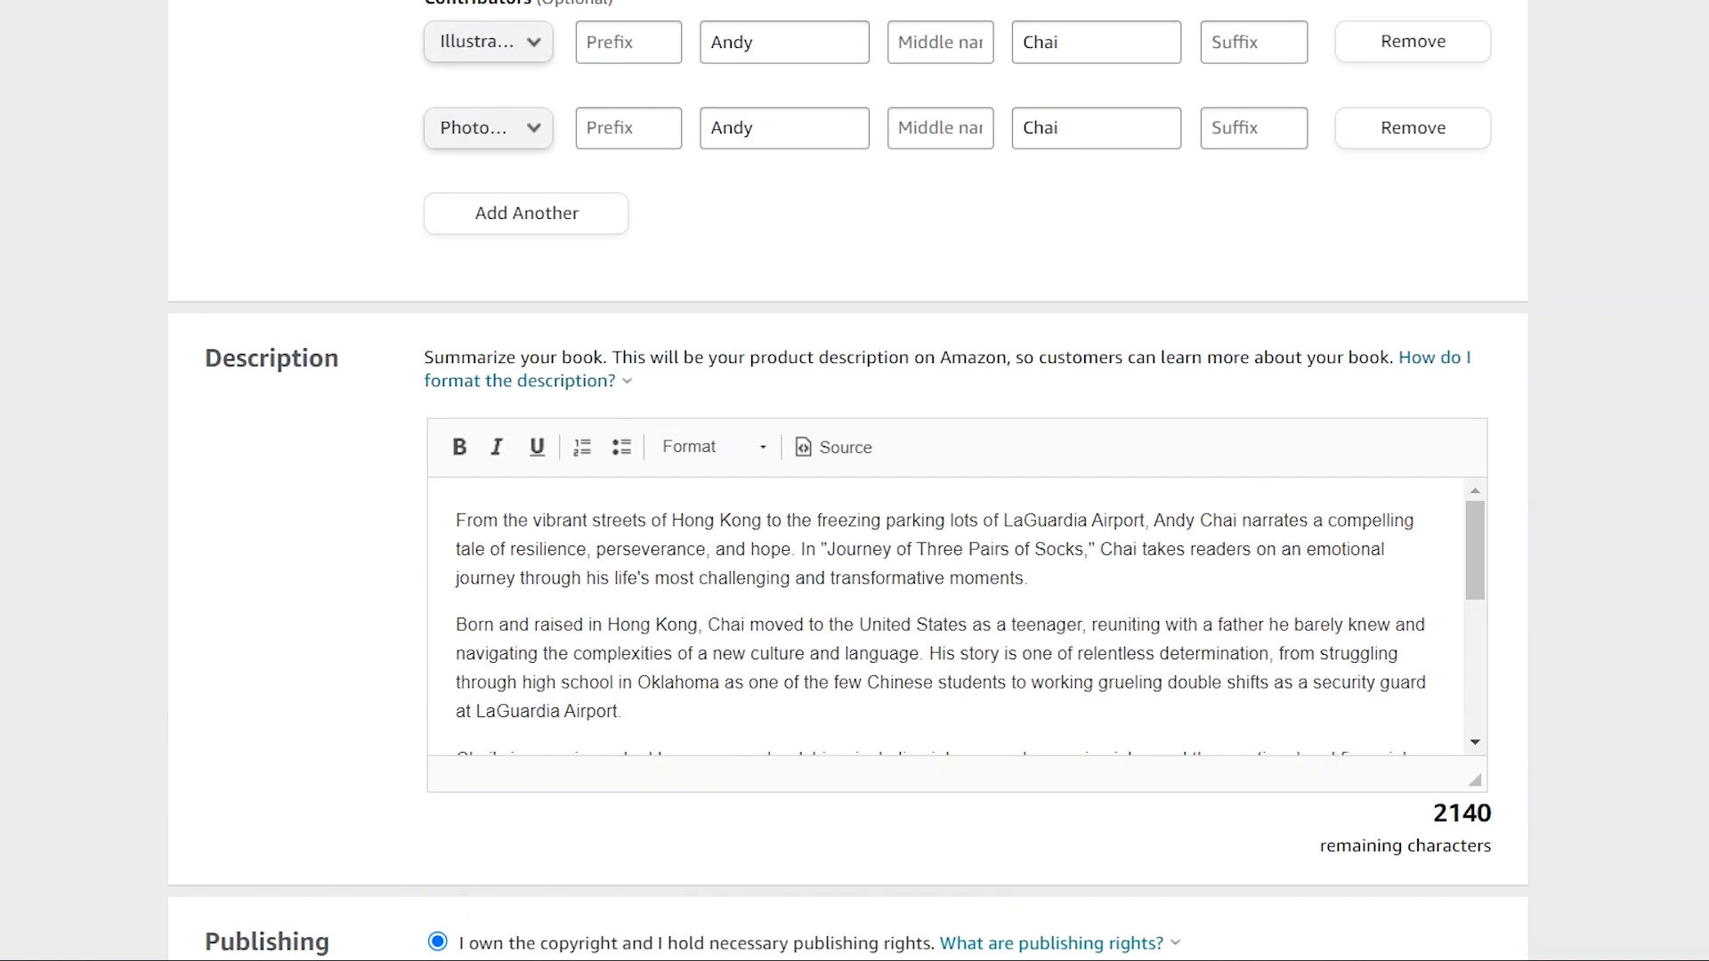
pyautogui.scroll(-8, 847, 481)
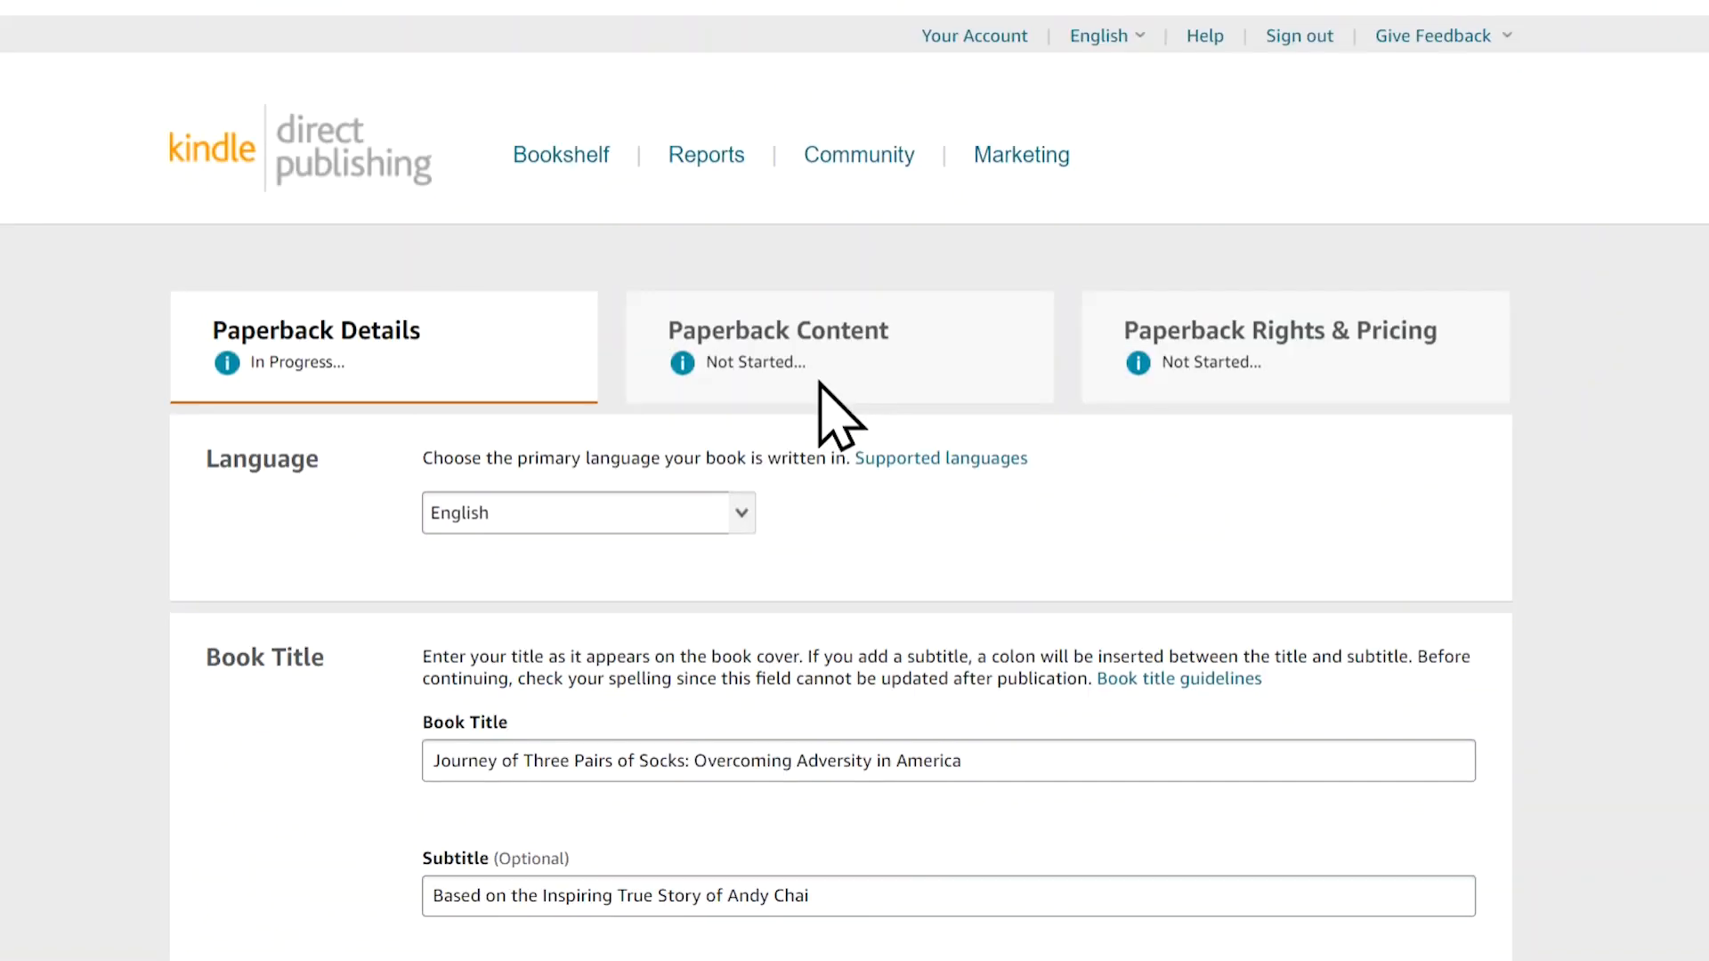
pyautogui.scroll(-3, 222, 438)
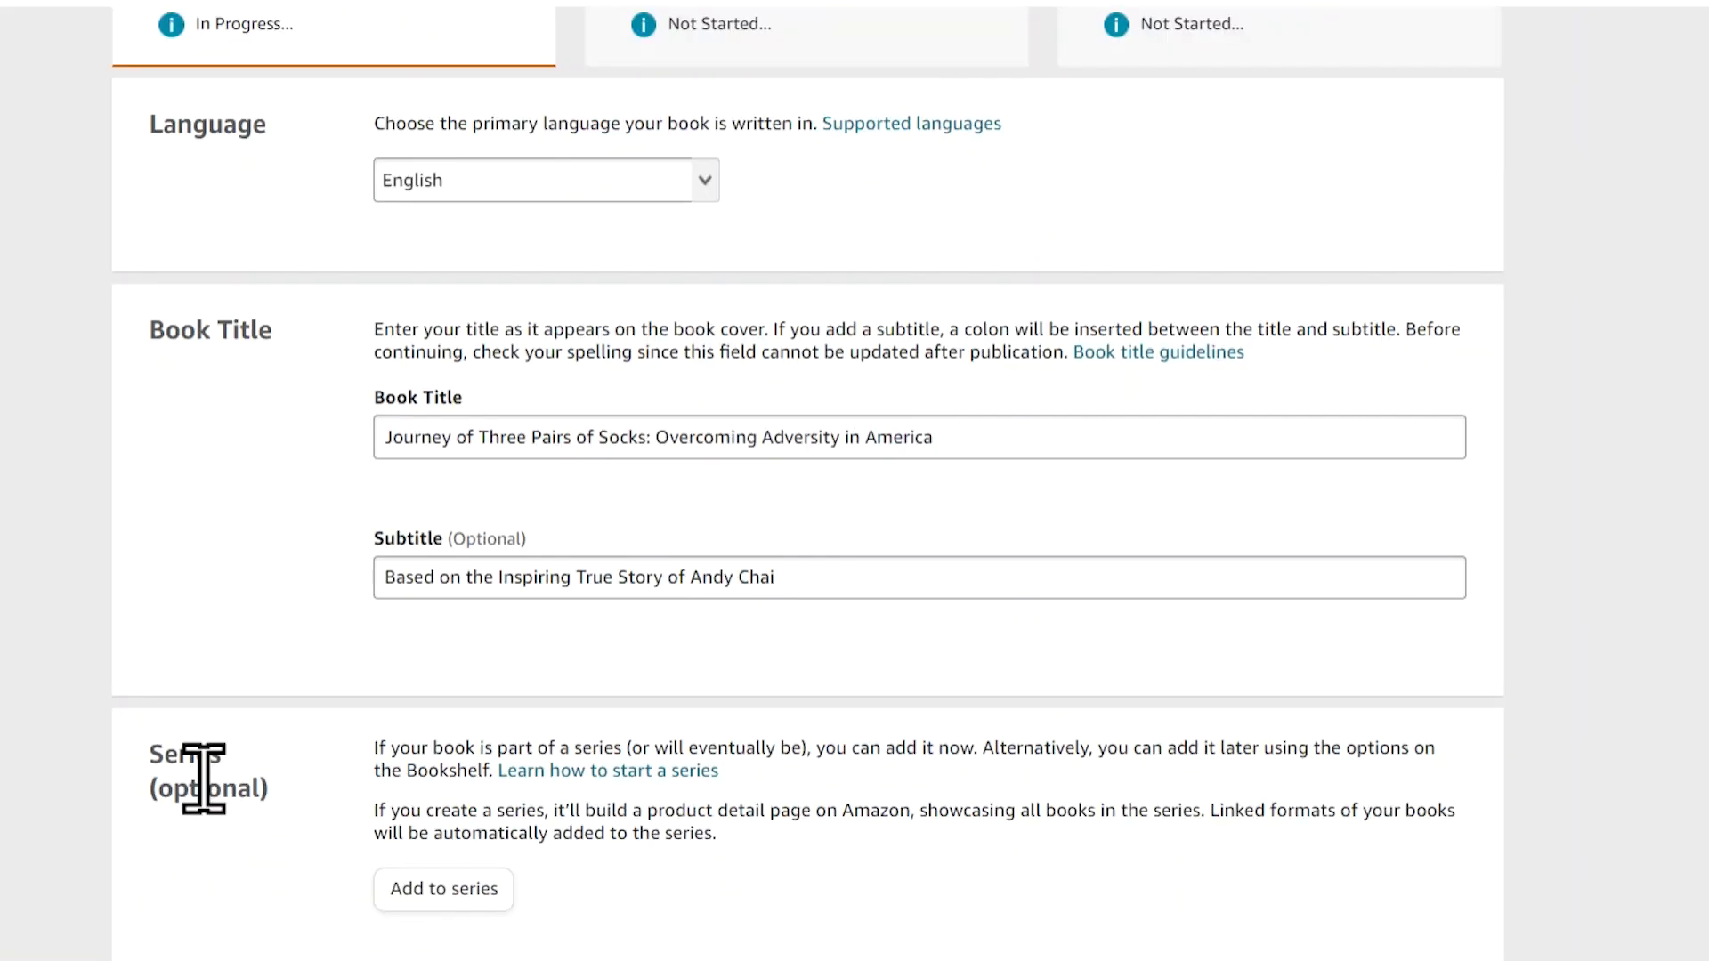
pyautogui.scroll(-3, 807, 486)
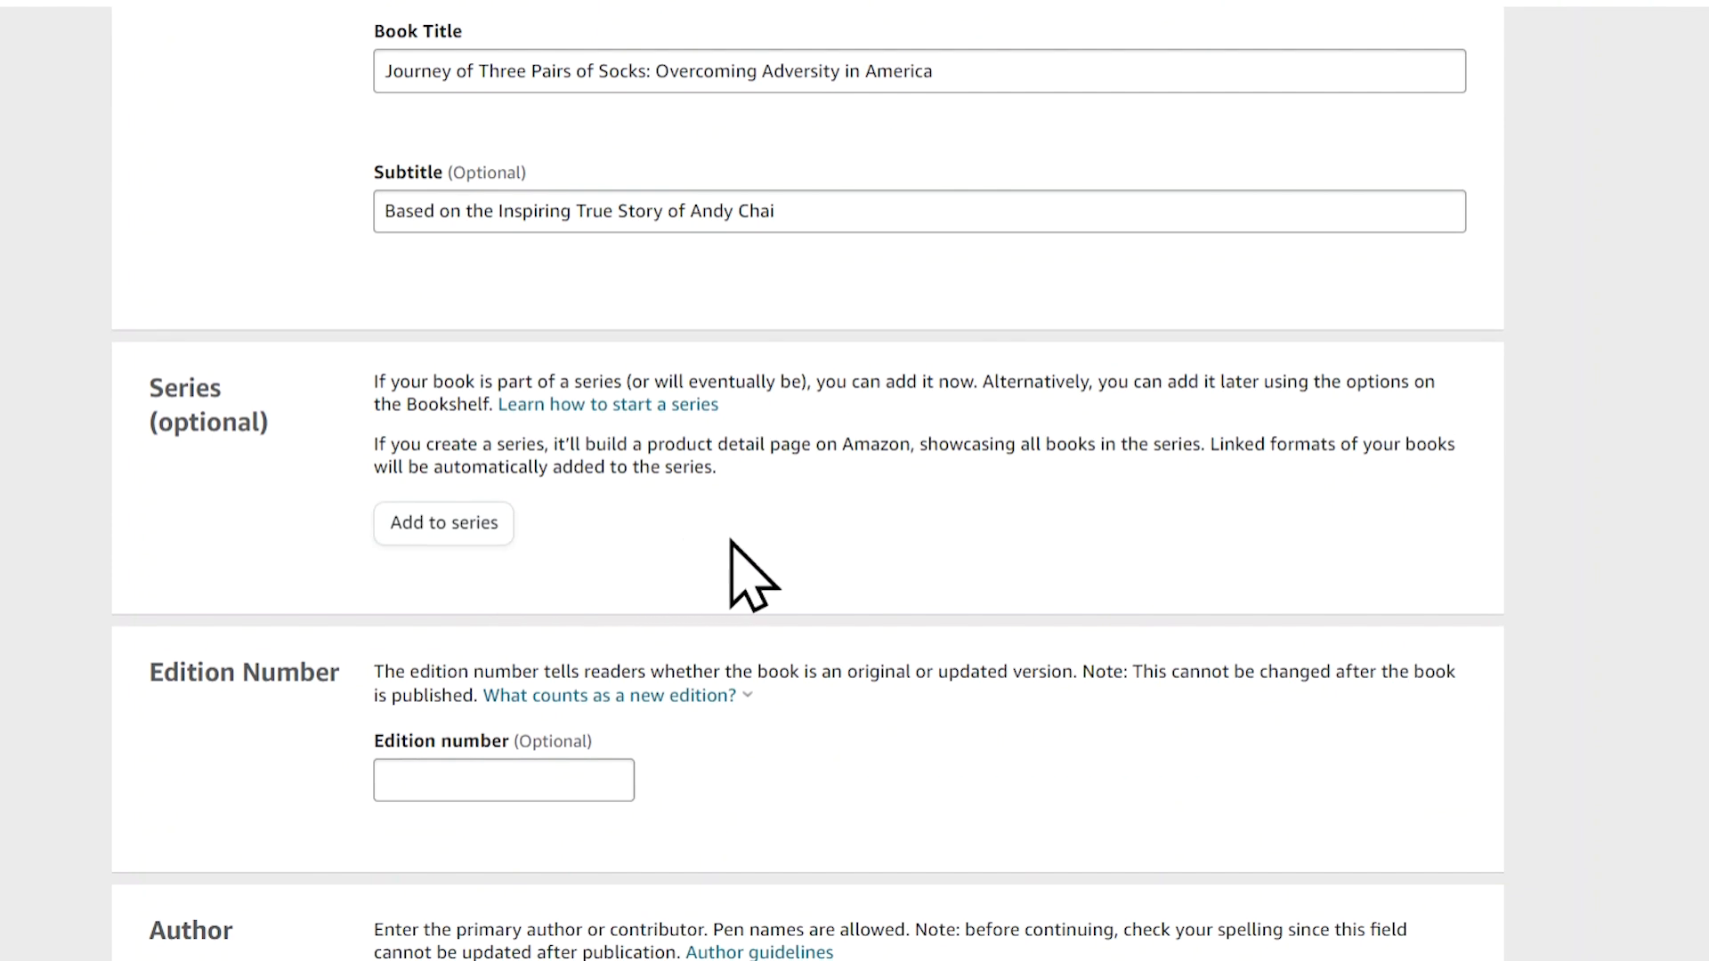
pyautogui.scroll(-4, 730, 540)
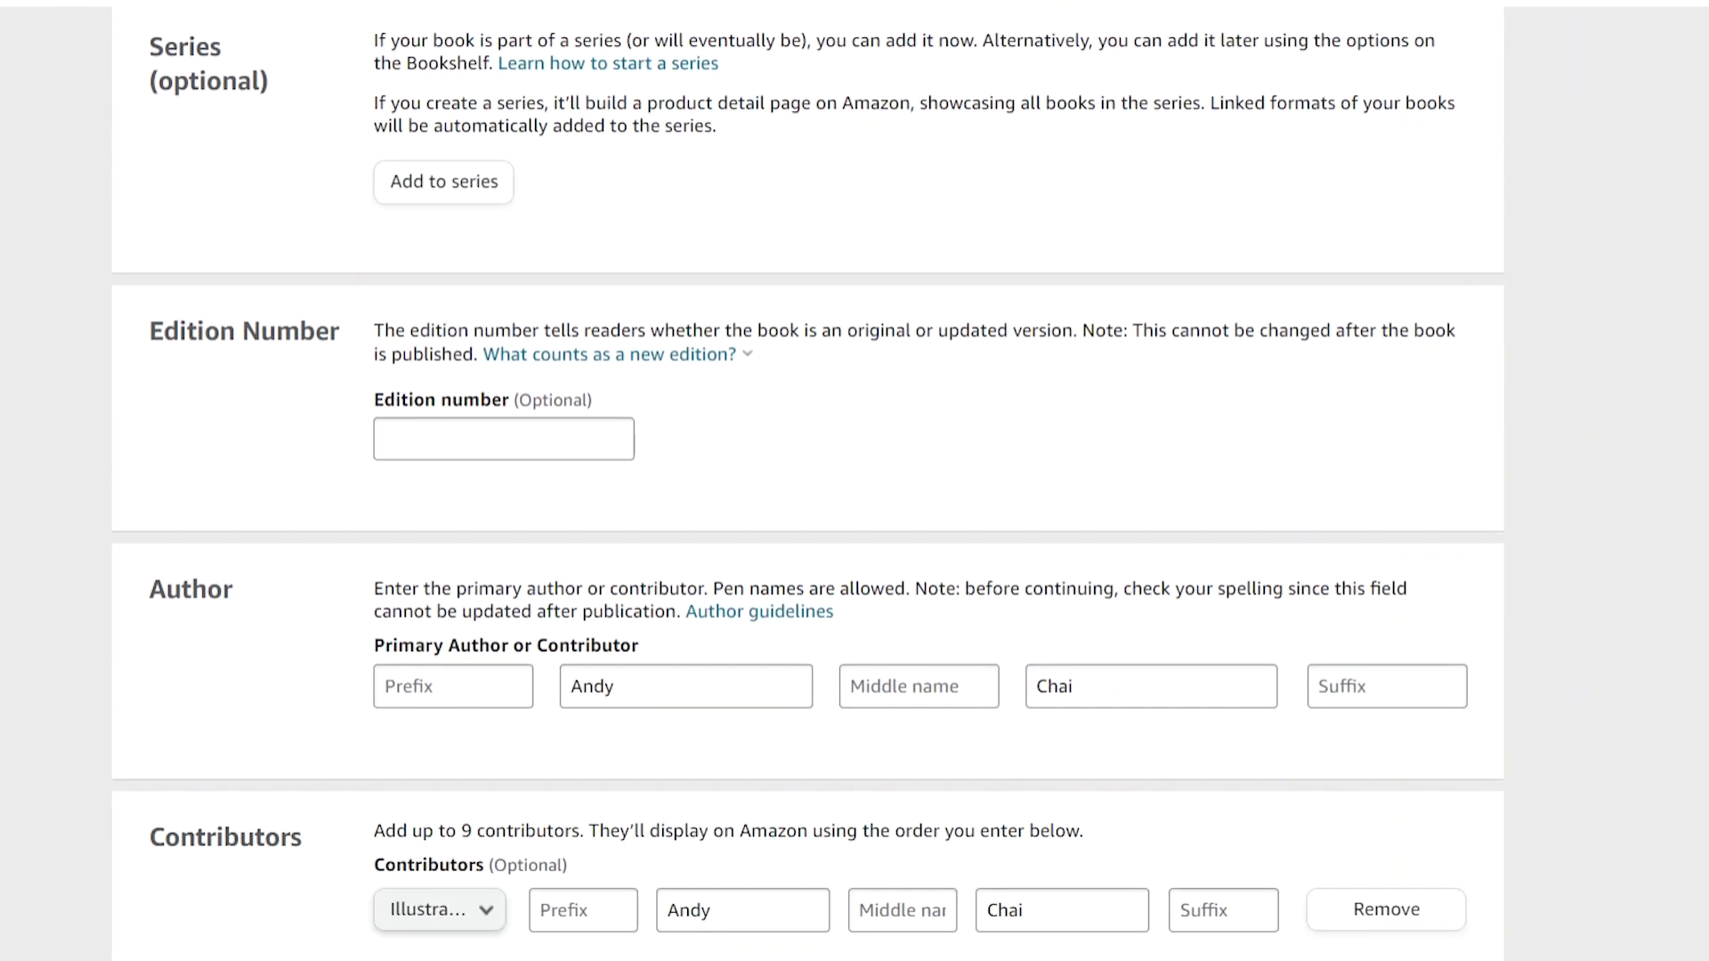
pyautogui.scroll(-5, 552, 382)
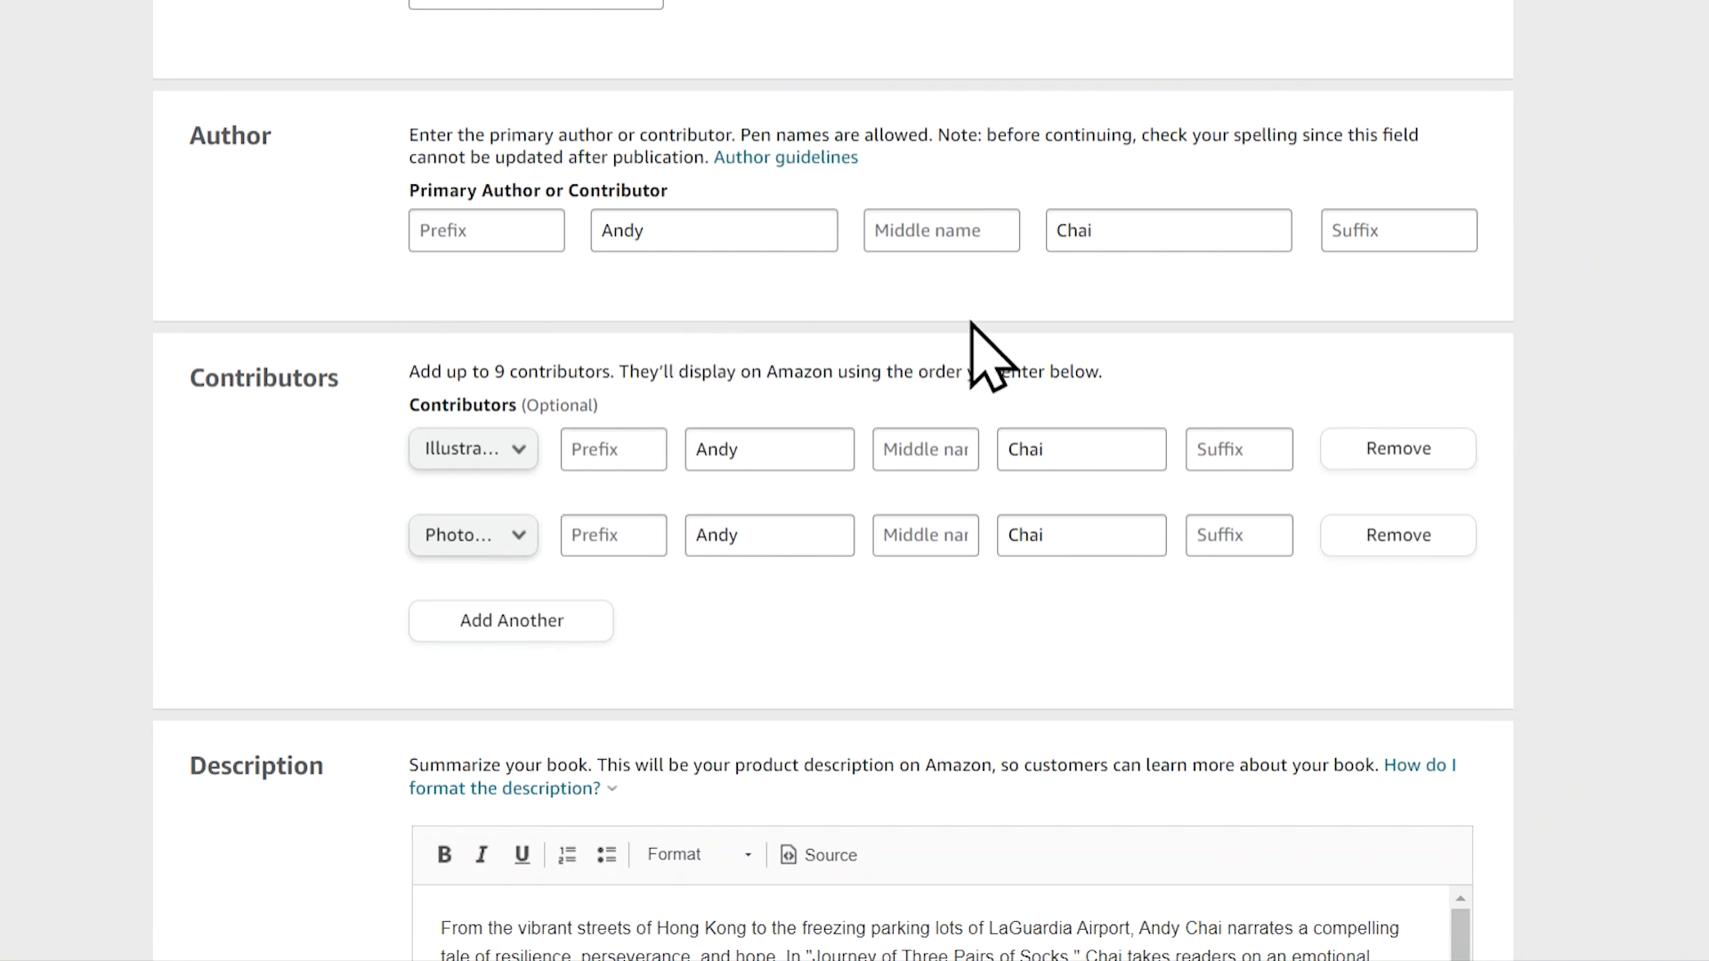
pyautogui.scroll(-10, 272, 442)
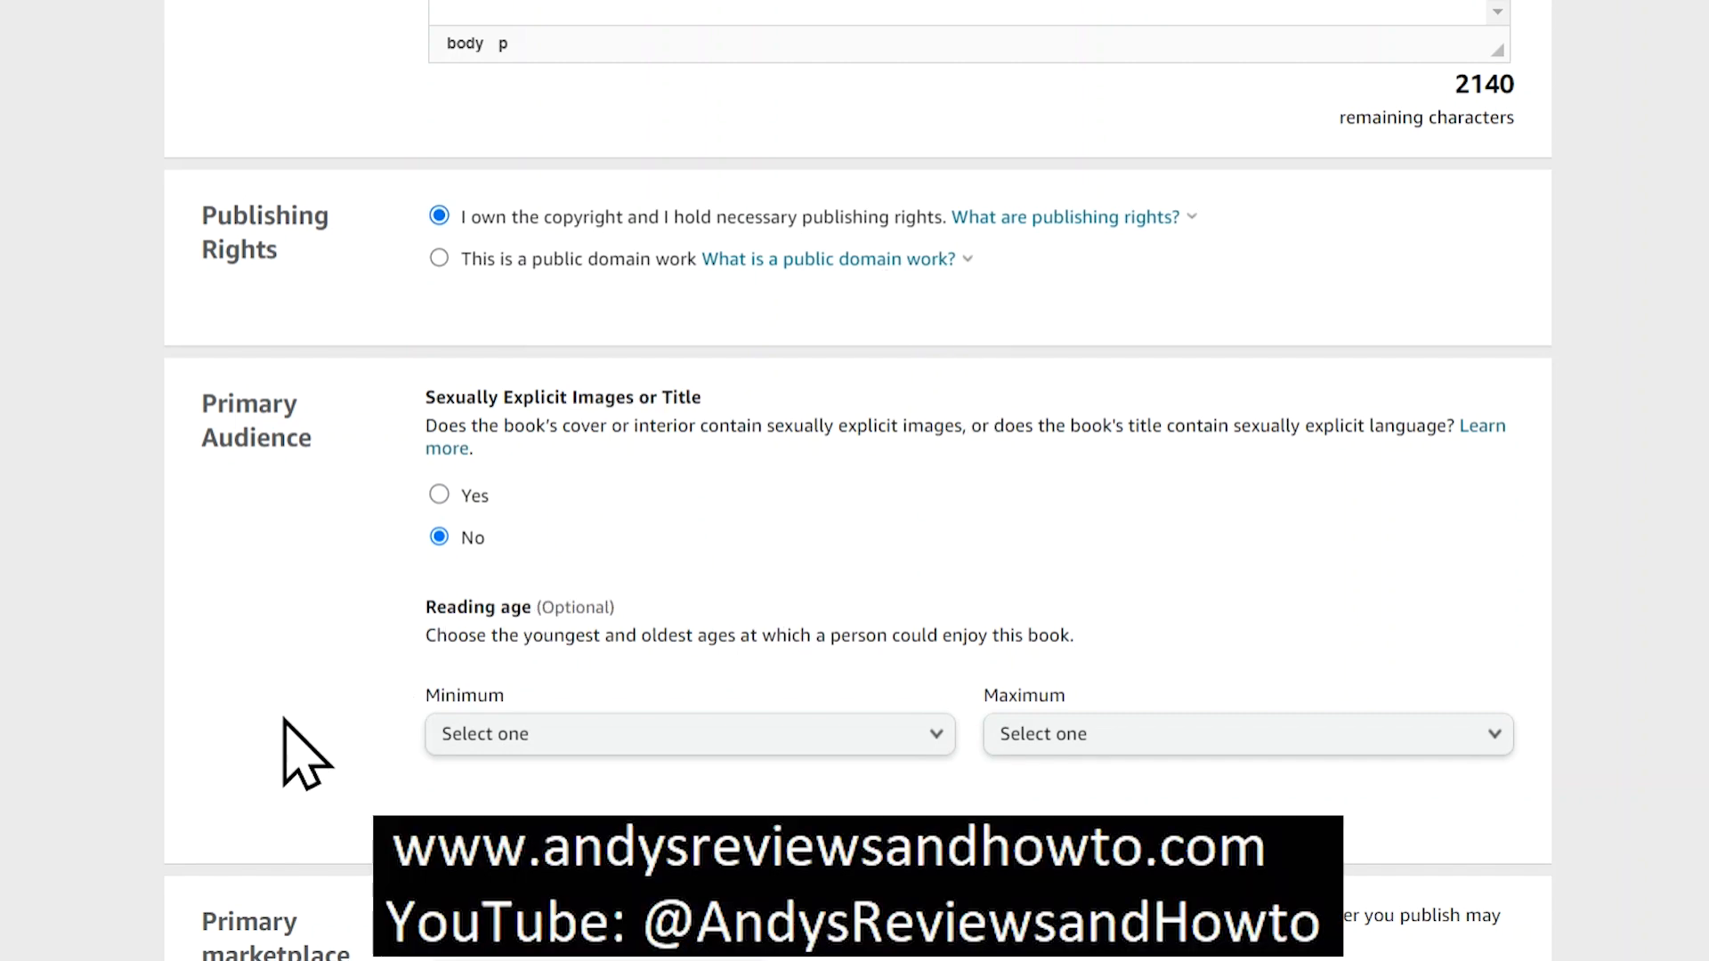
pyautogui.scroll(-8, 279, 723)
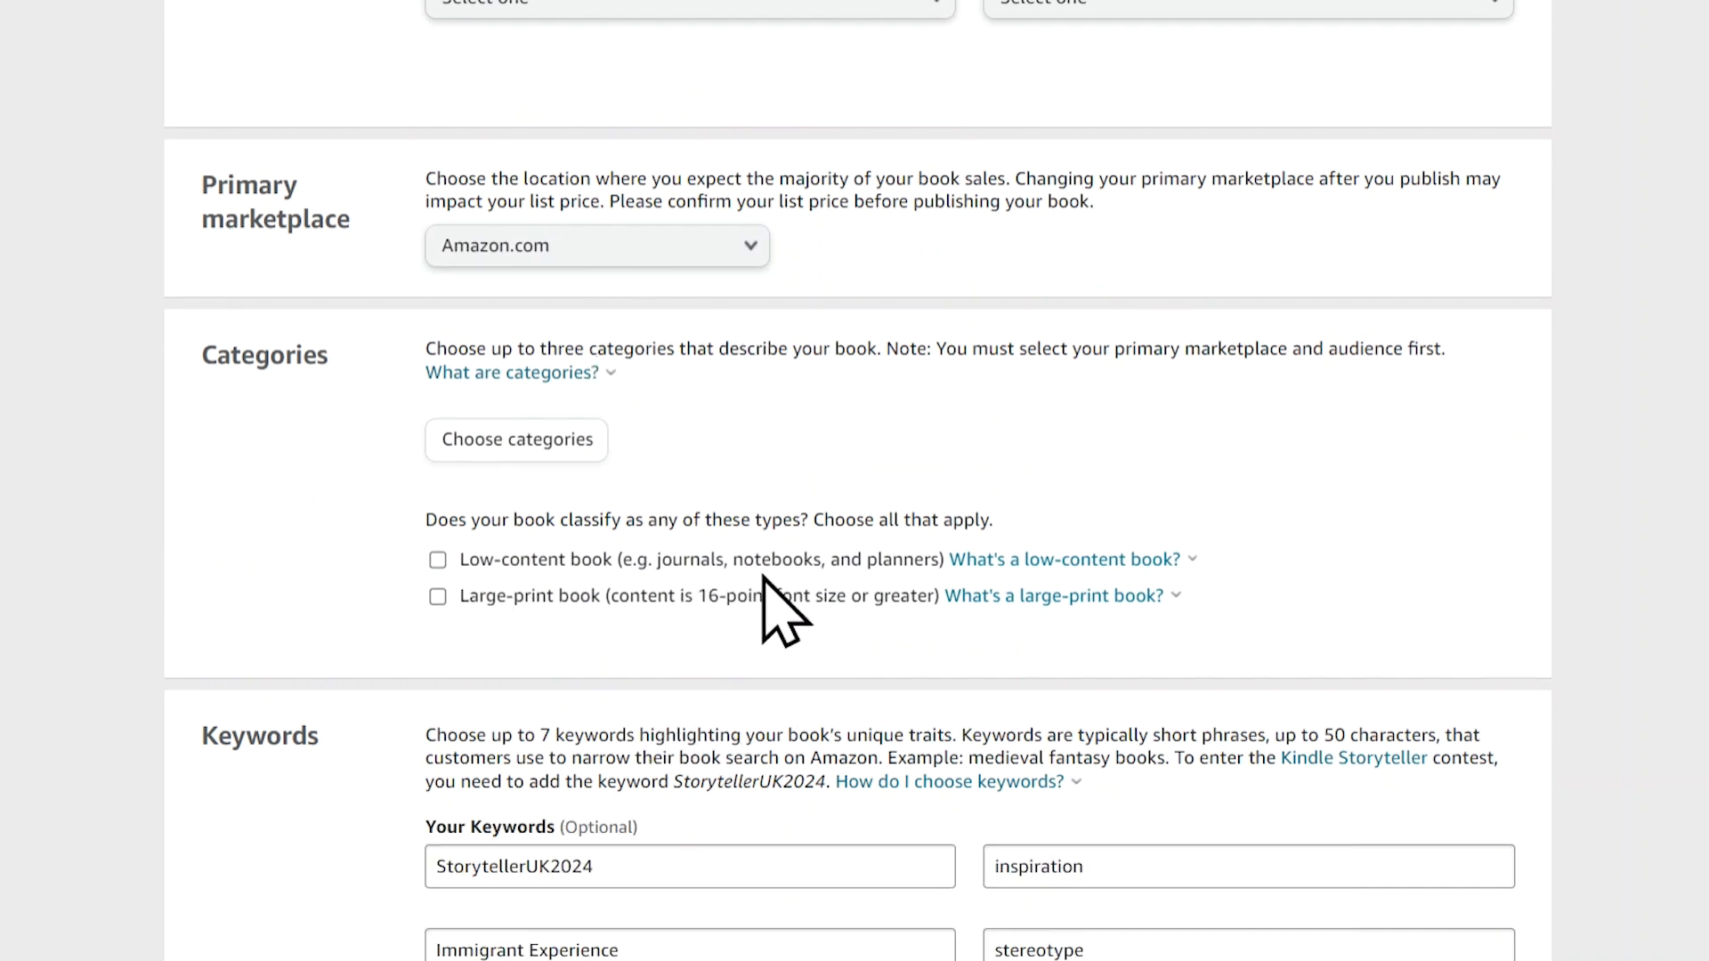
# Check what a low-content book is, classify the book as large-print, and open the category selection
pyautogui.moveTo(1043, 557)
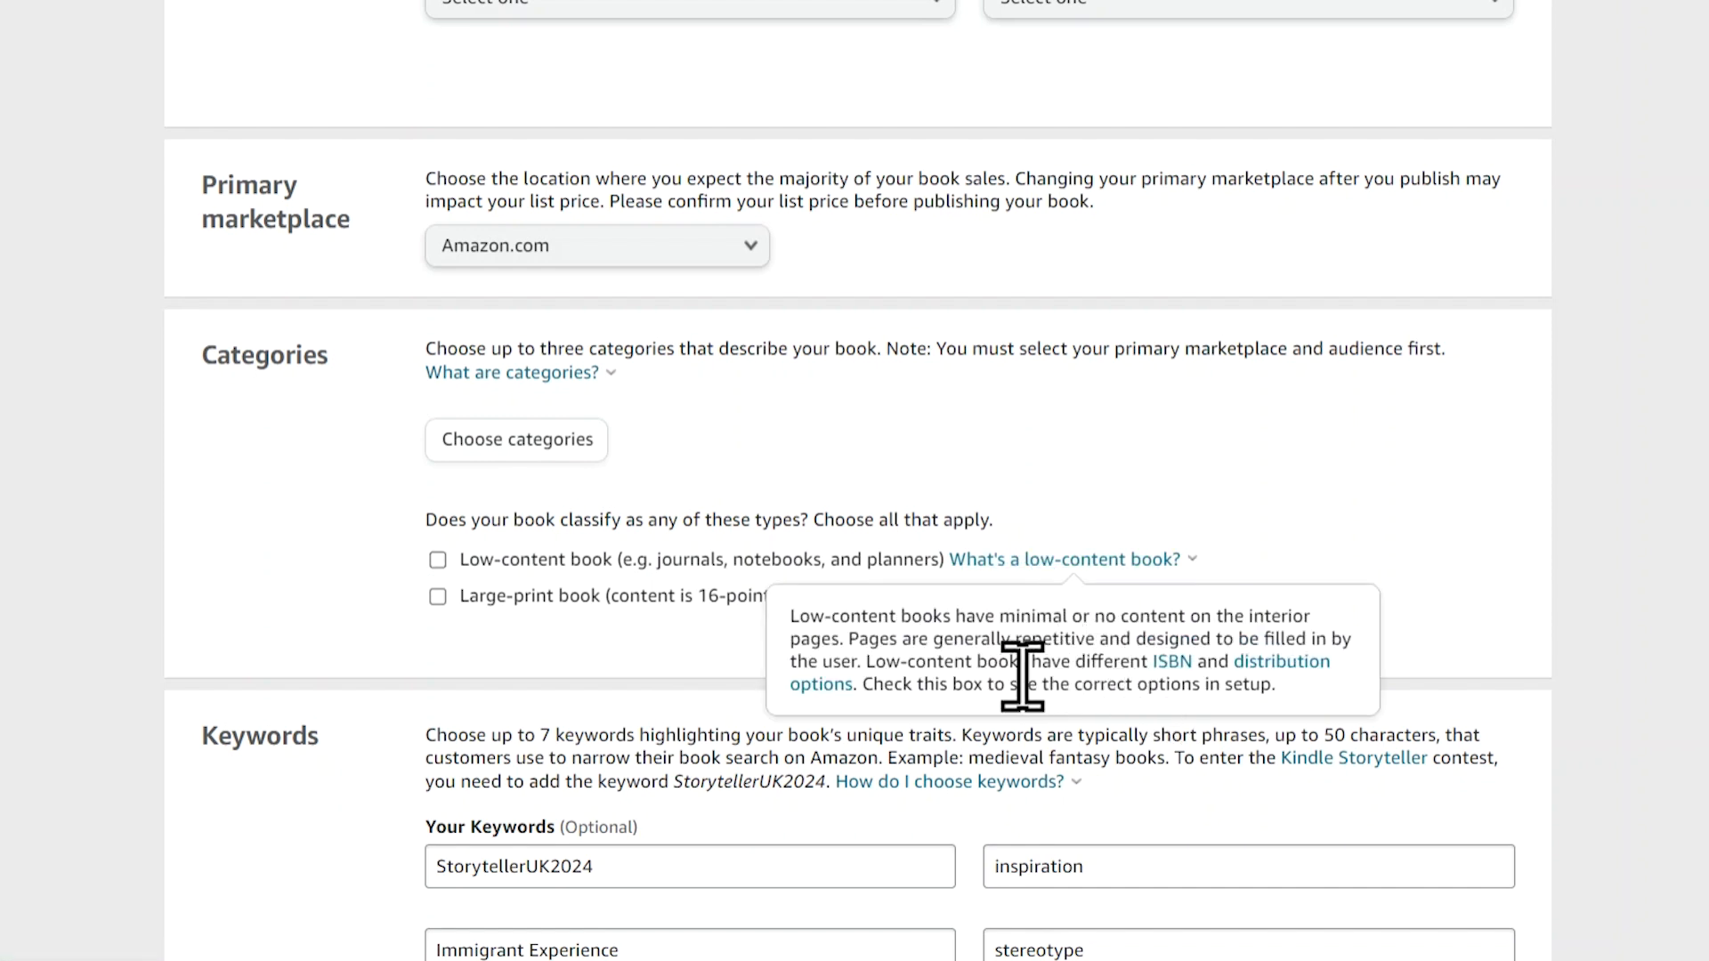
pyautogui.click(498, 596)
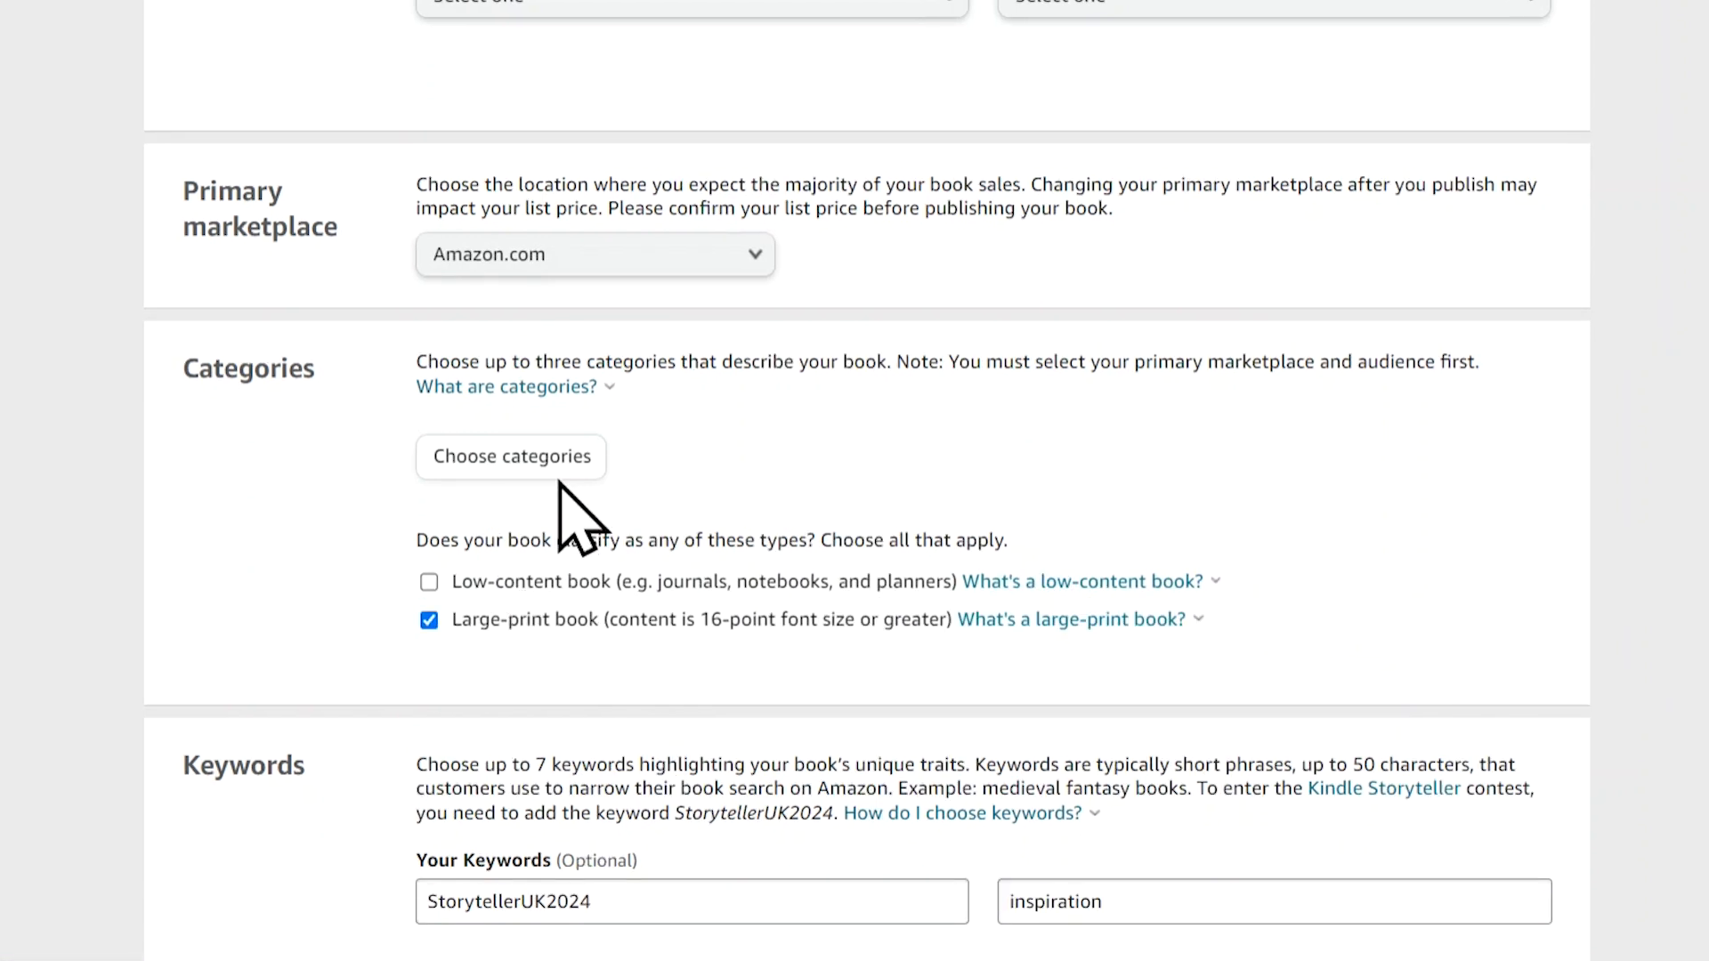
pyautogui.click(534, 449)
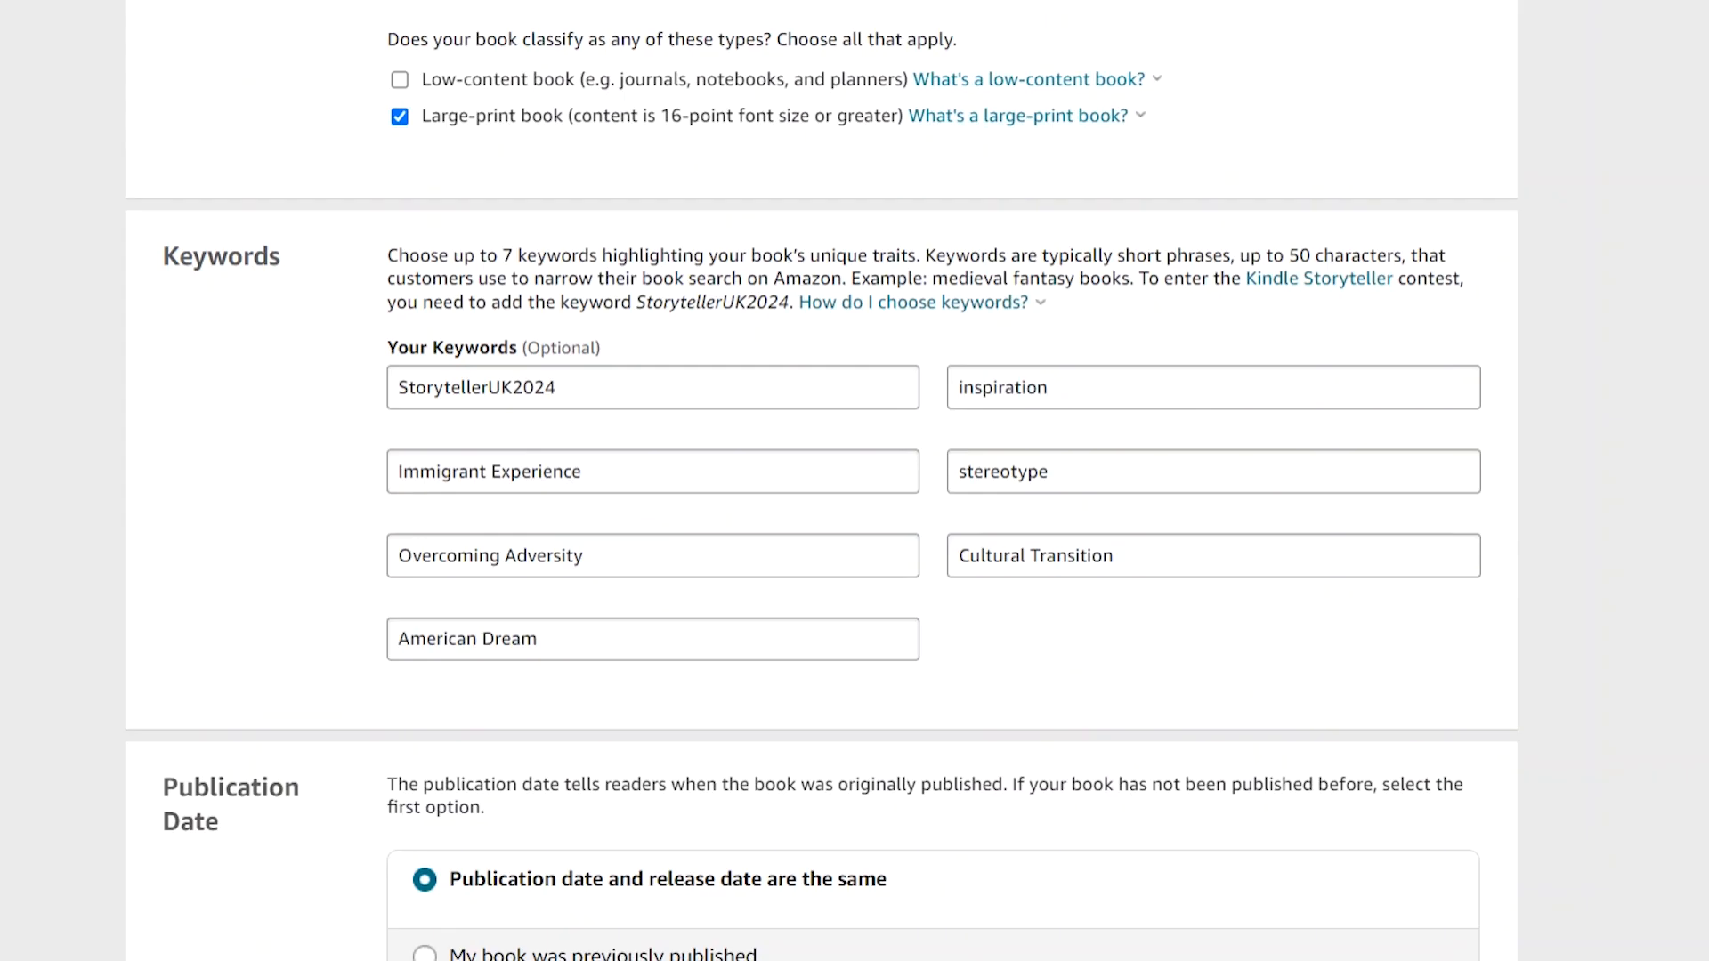
# Review the keywords, publication date and release date, and save the details to continue to the paperback content
pyautogui.scroll(-5, 821, 481)
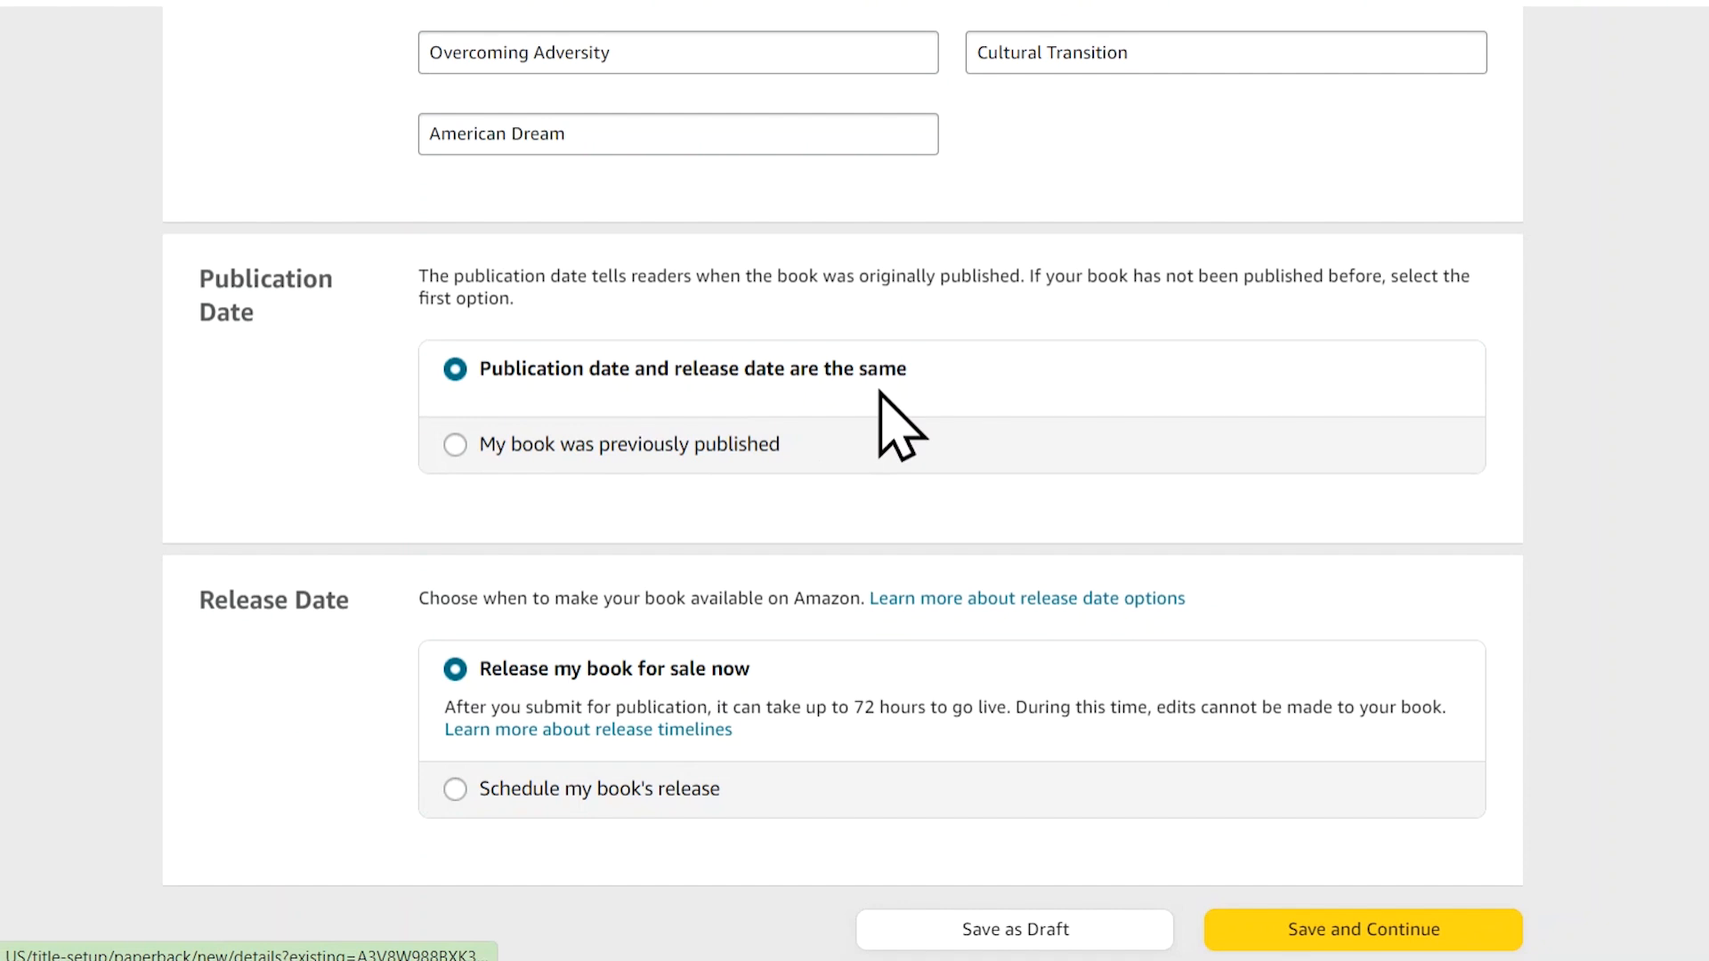
pyautogui.scroll(-3, 1469, 703)
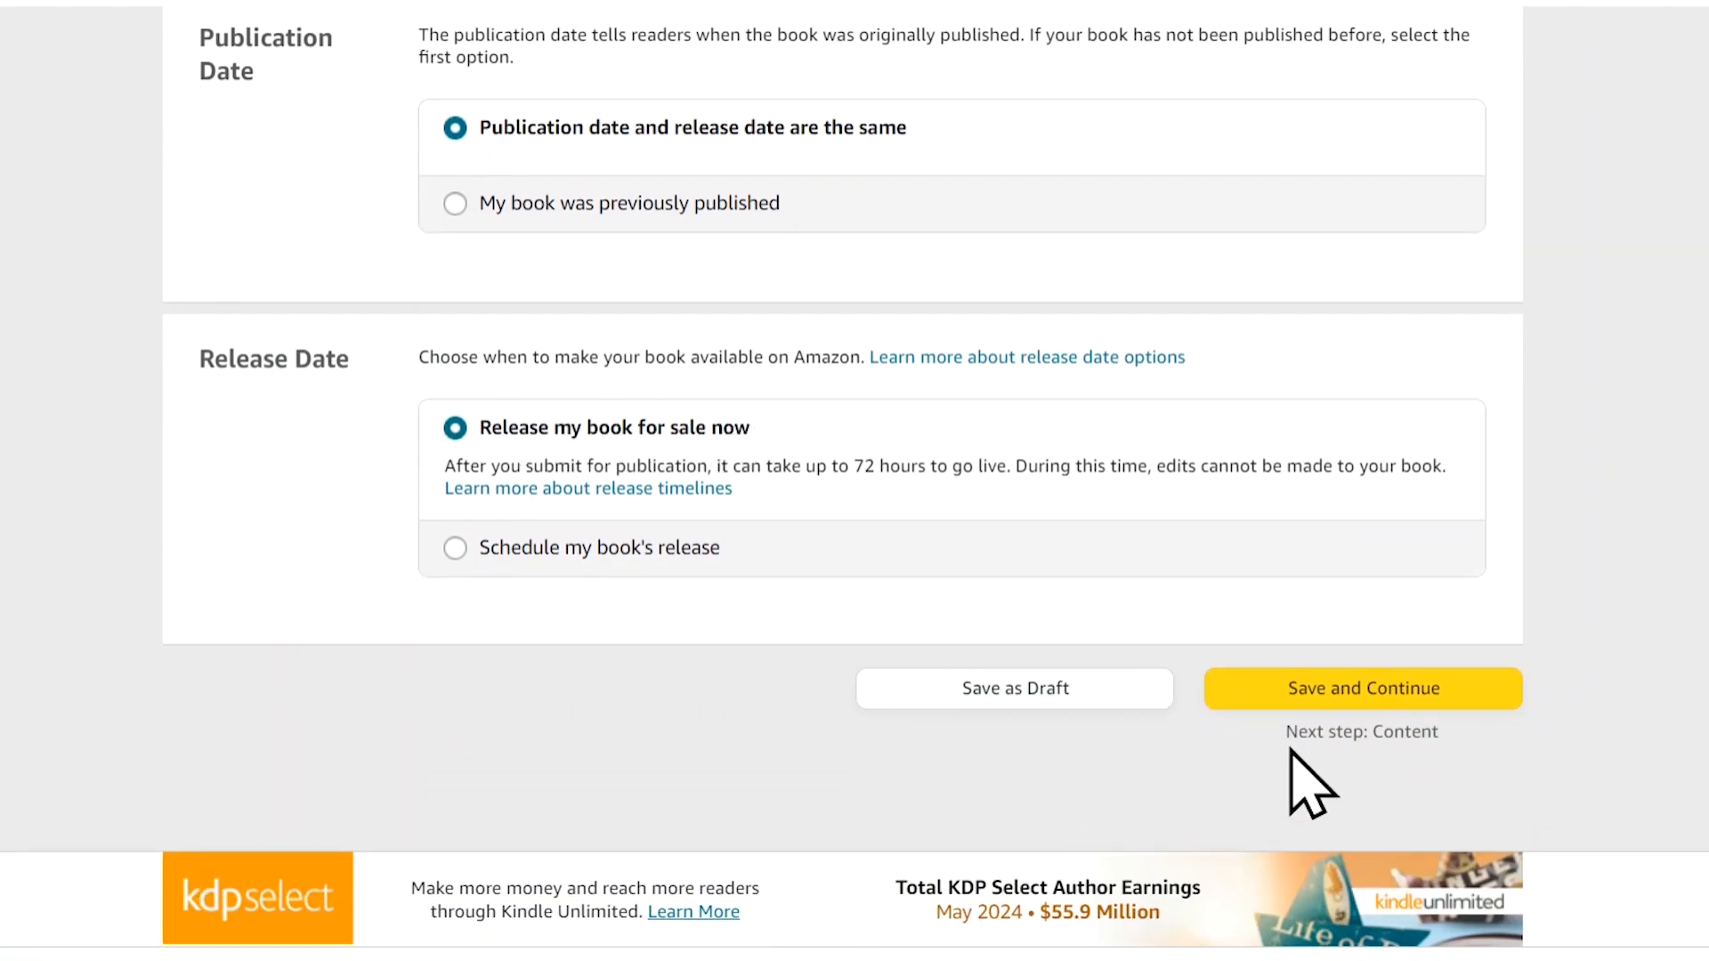
pyautogui.click(1313, 694)
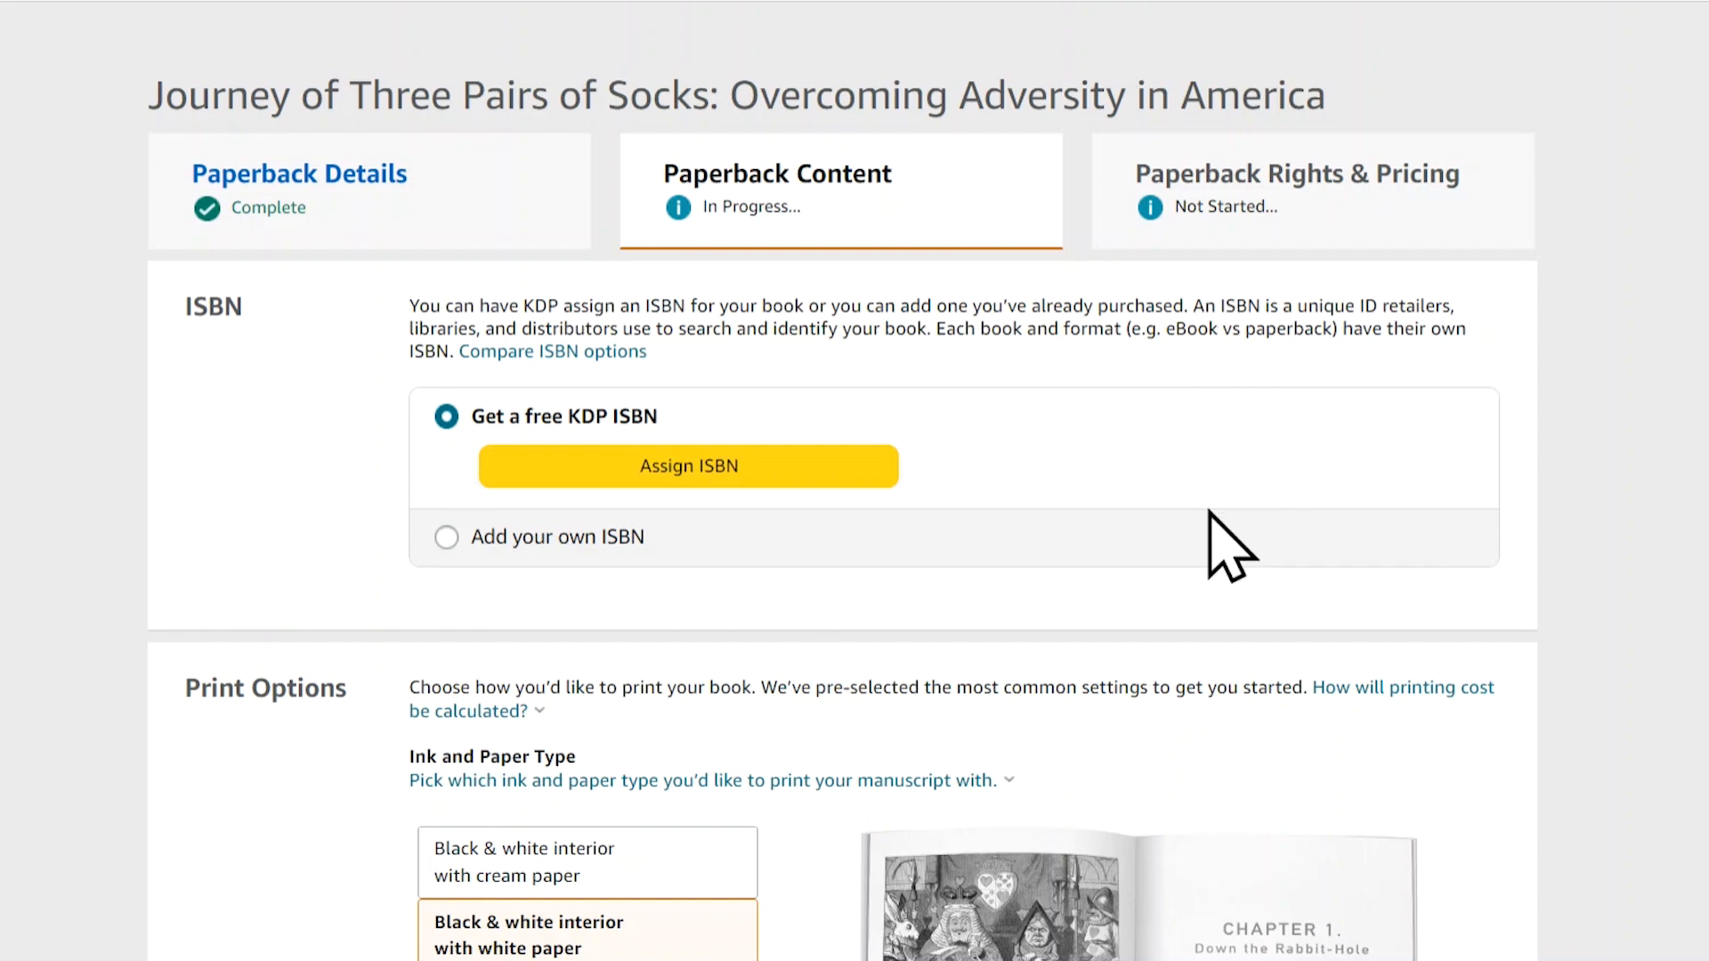
# Assign a free KDP ISBN to the paperback and confirm the assignment
pyautogui.click(776, 462)
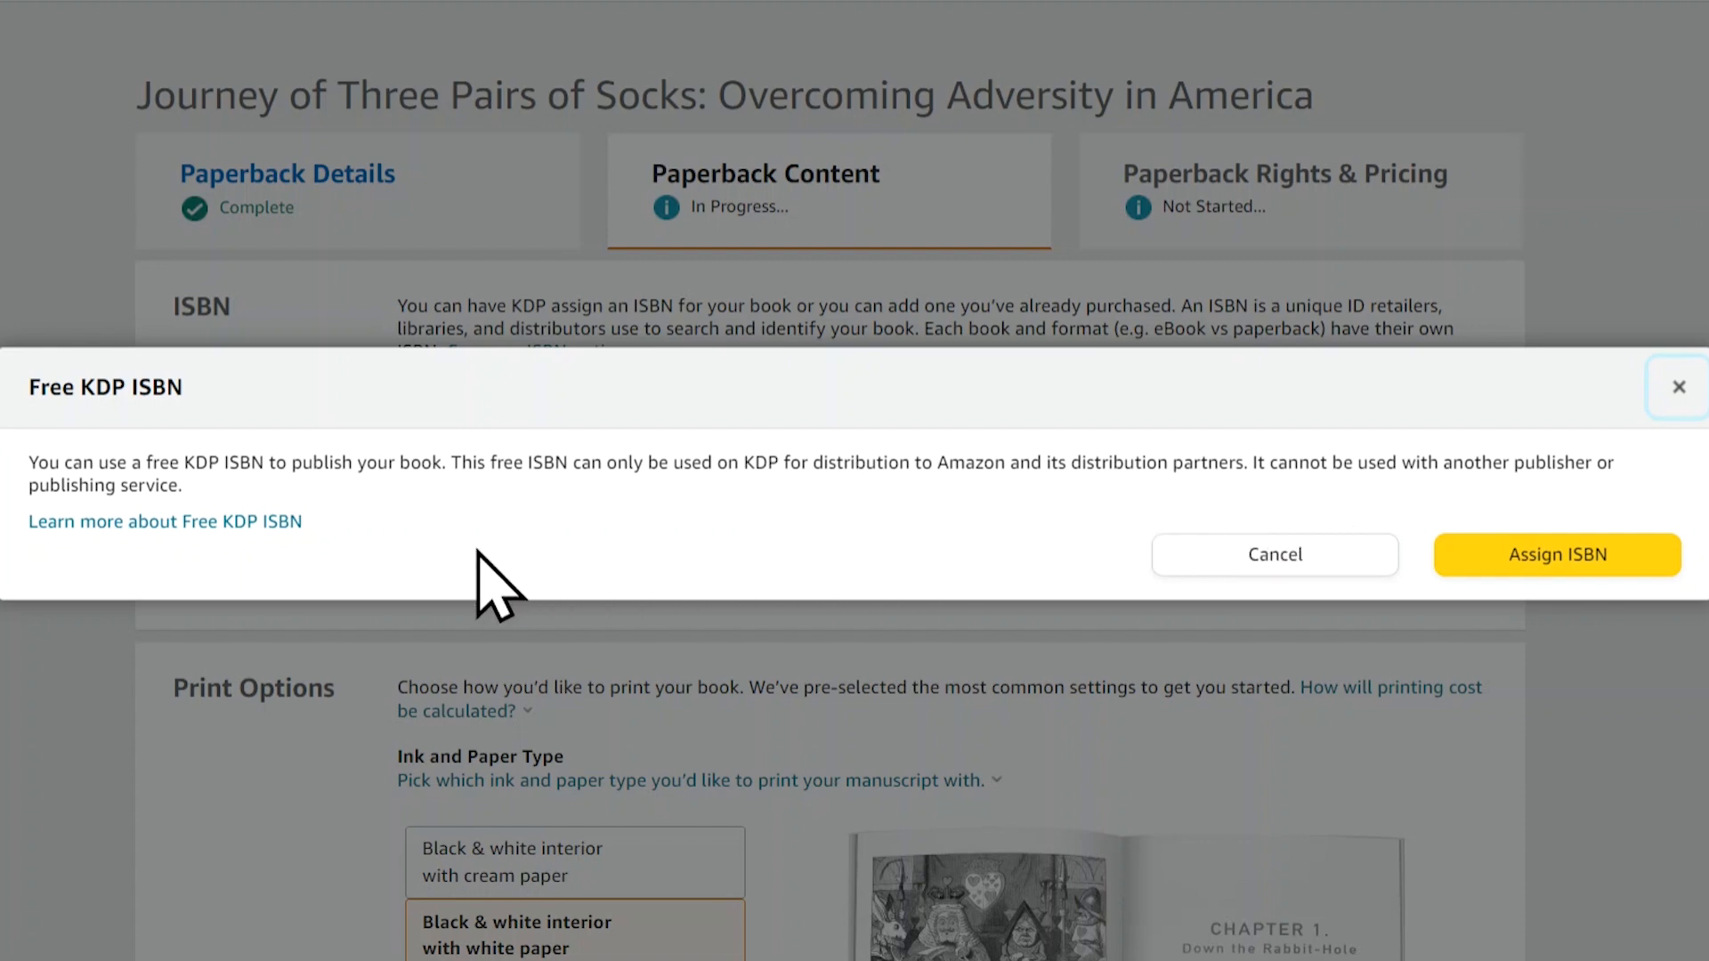
pyautogui.click(1598, 562)
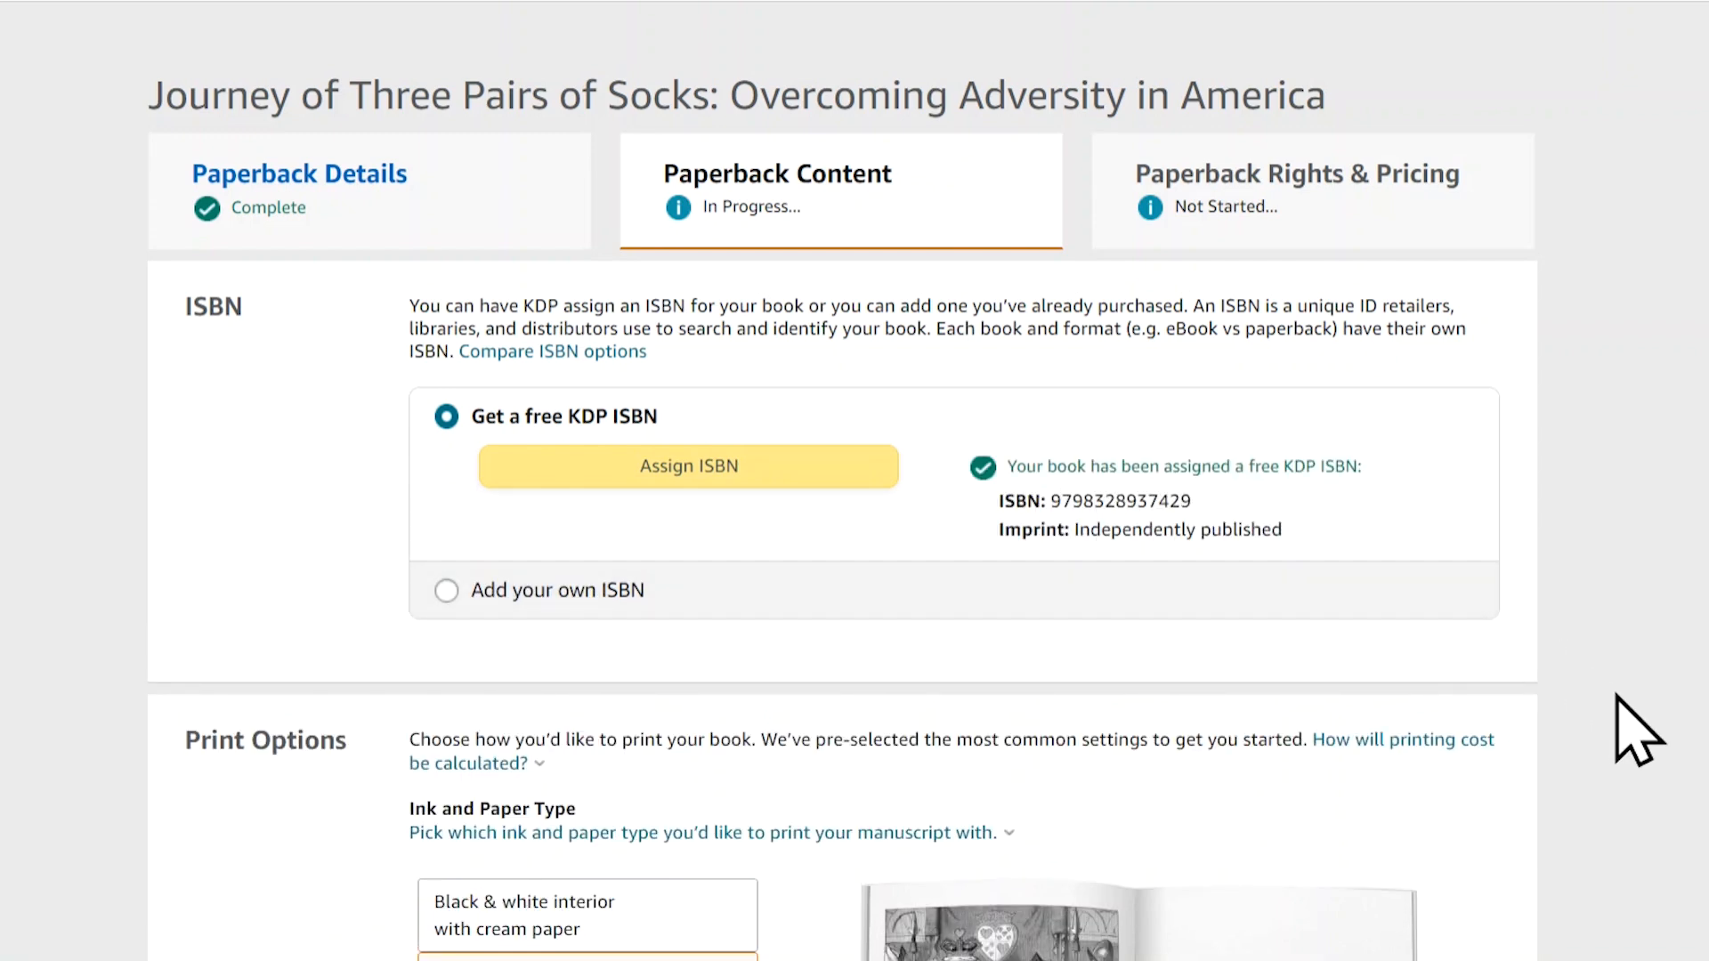
# Compare the four ink and paper types in the print options and choose black & white interior with white paper
pyautogui.scroll(-6, 842, 480)
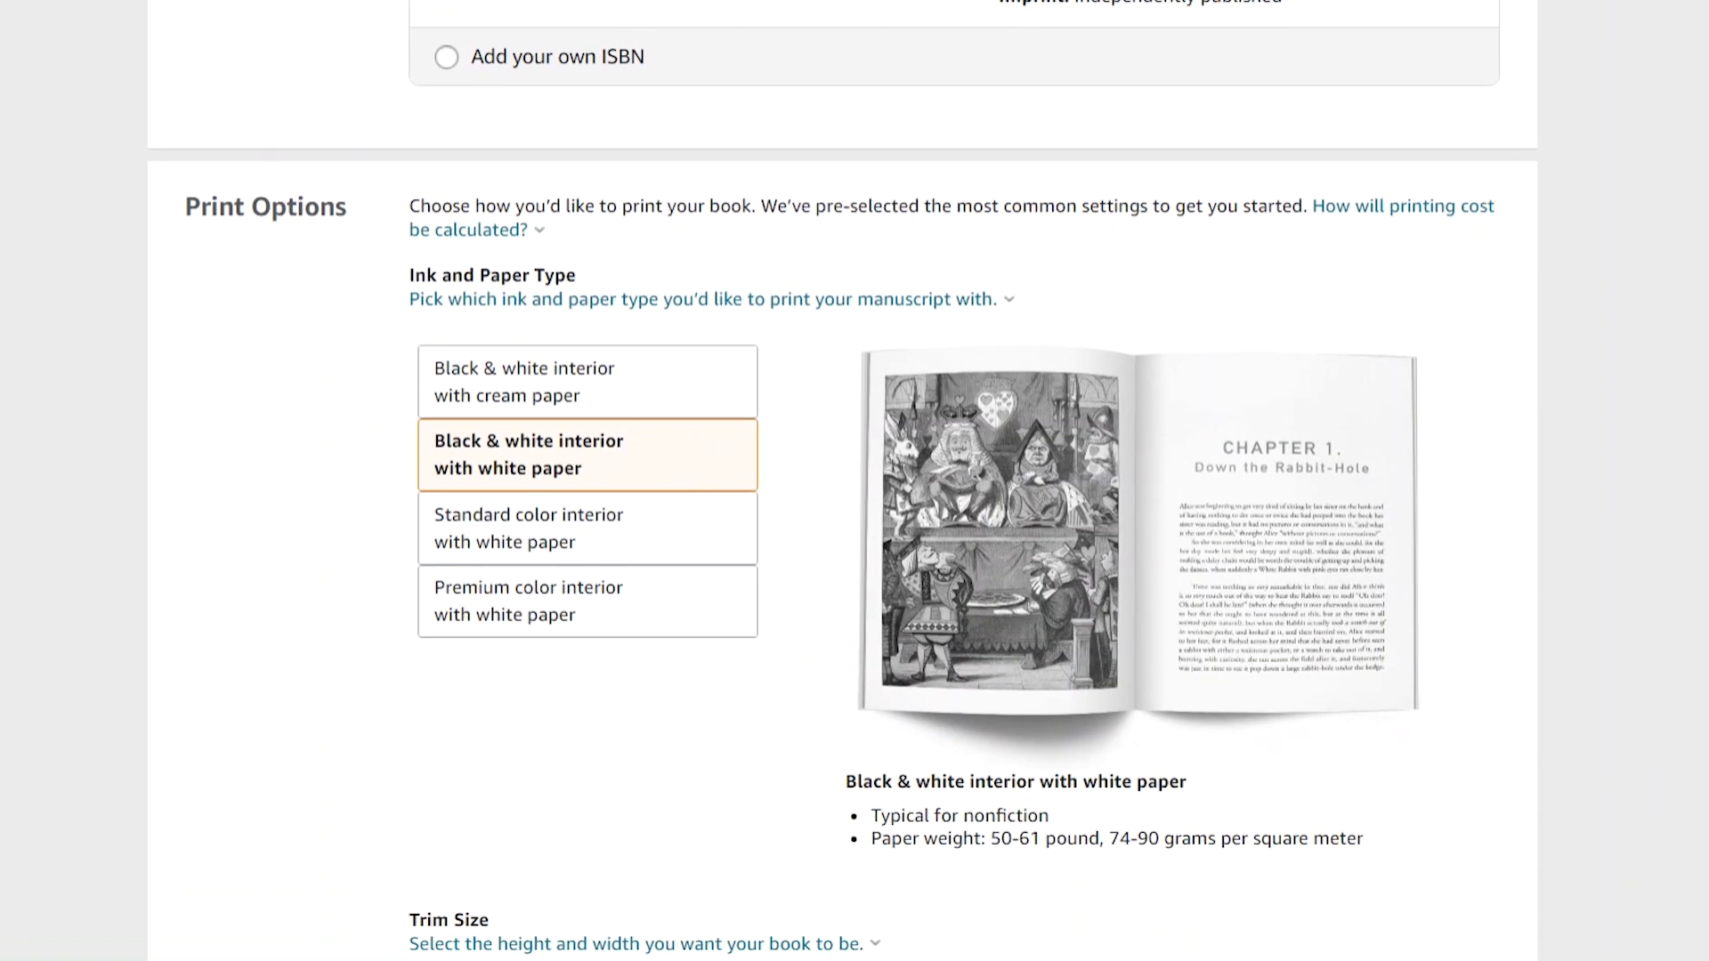
pyautogui.scroll(-2, 842, 481)
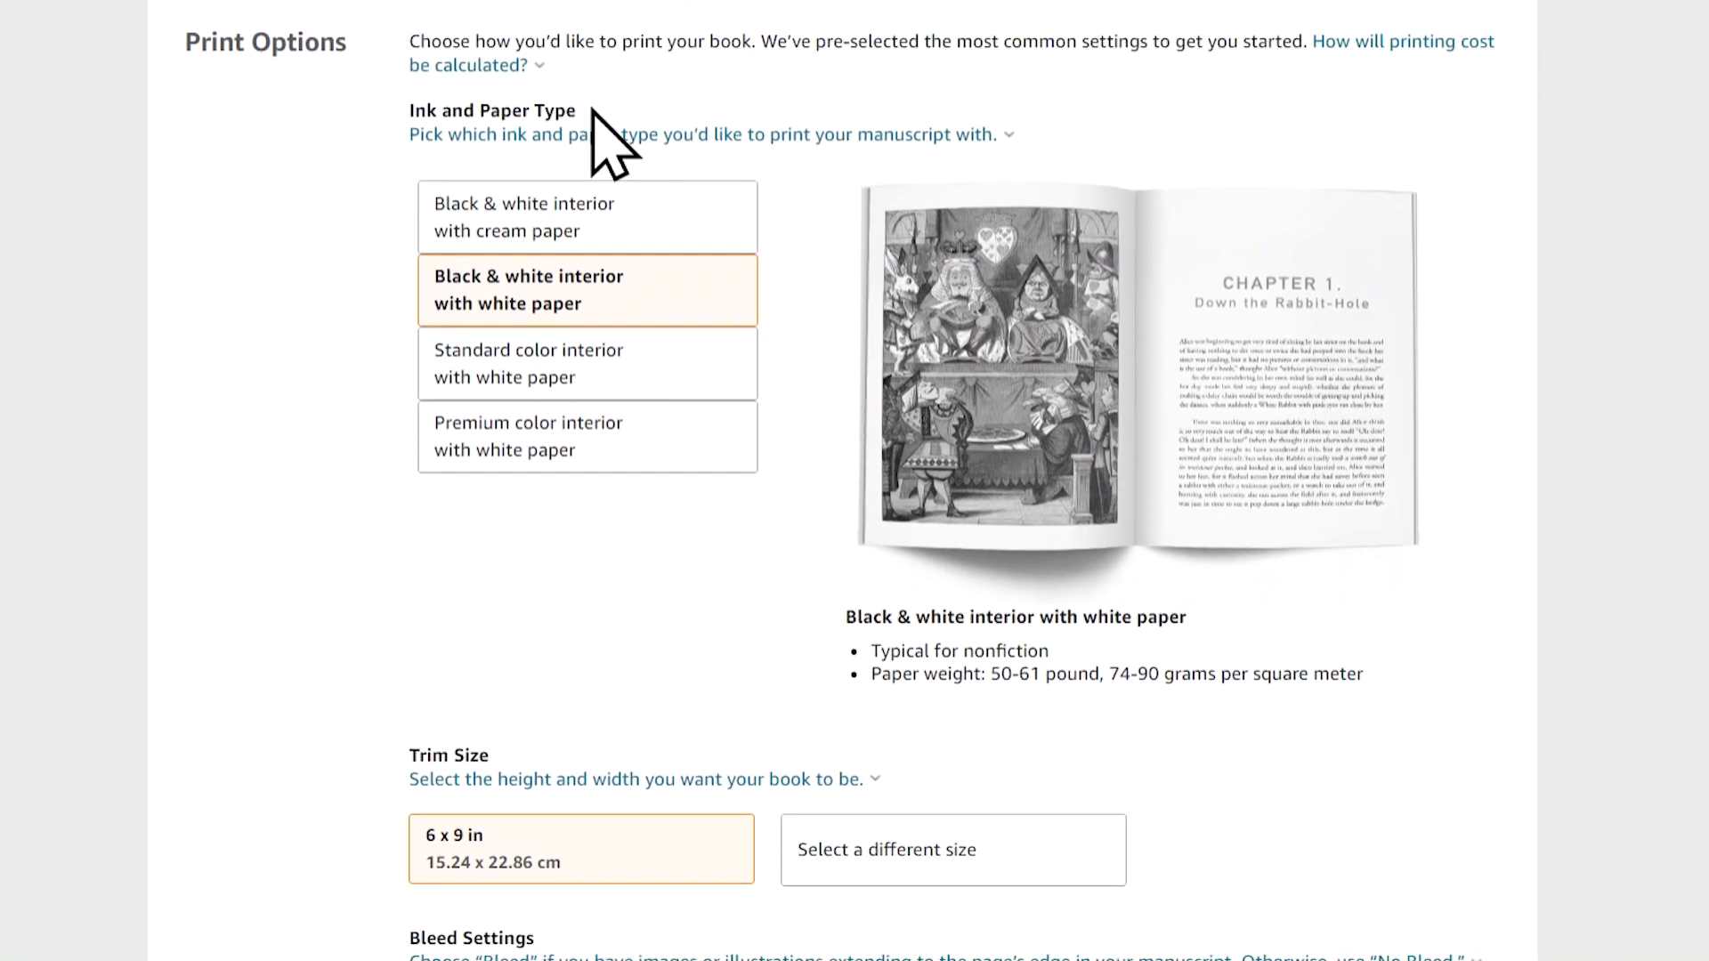
pyautogui.click(579, 201)
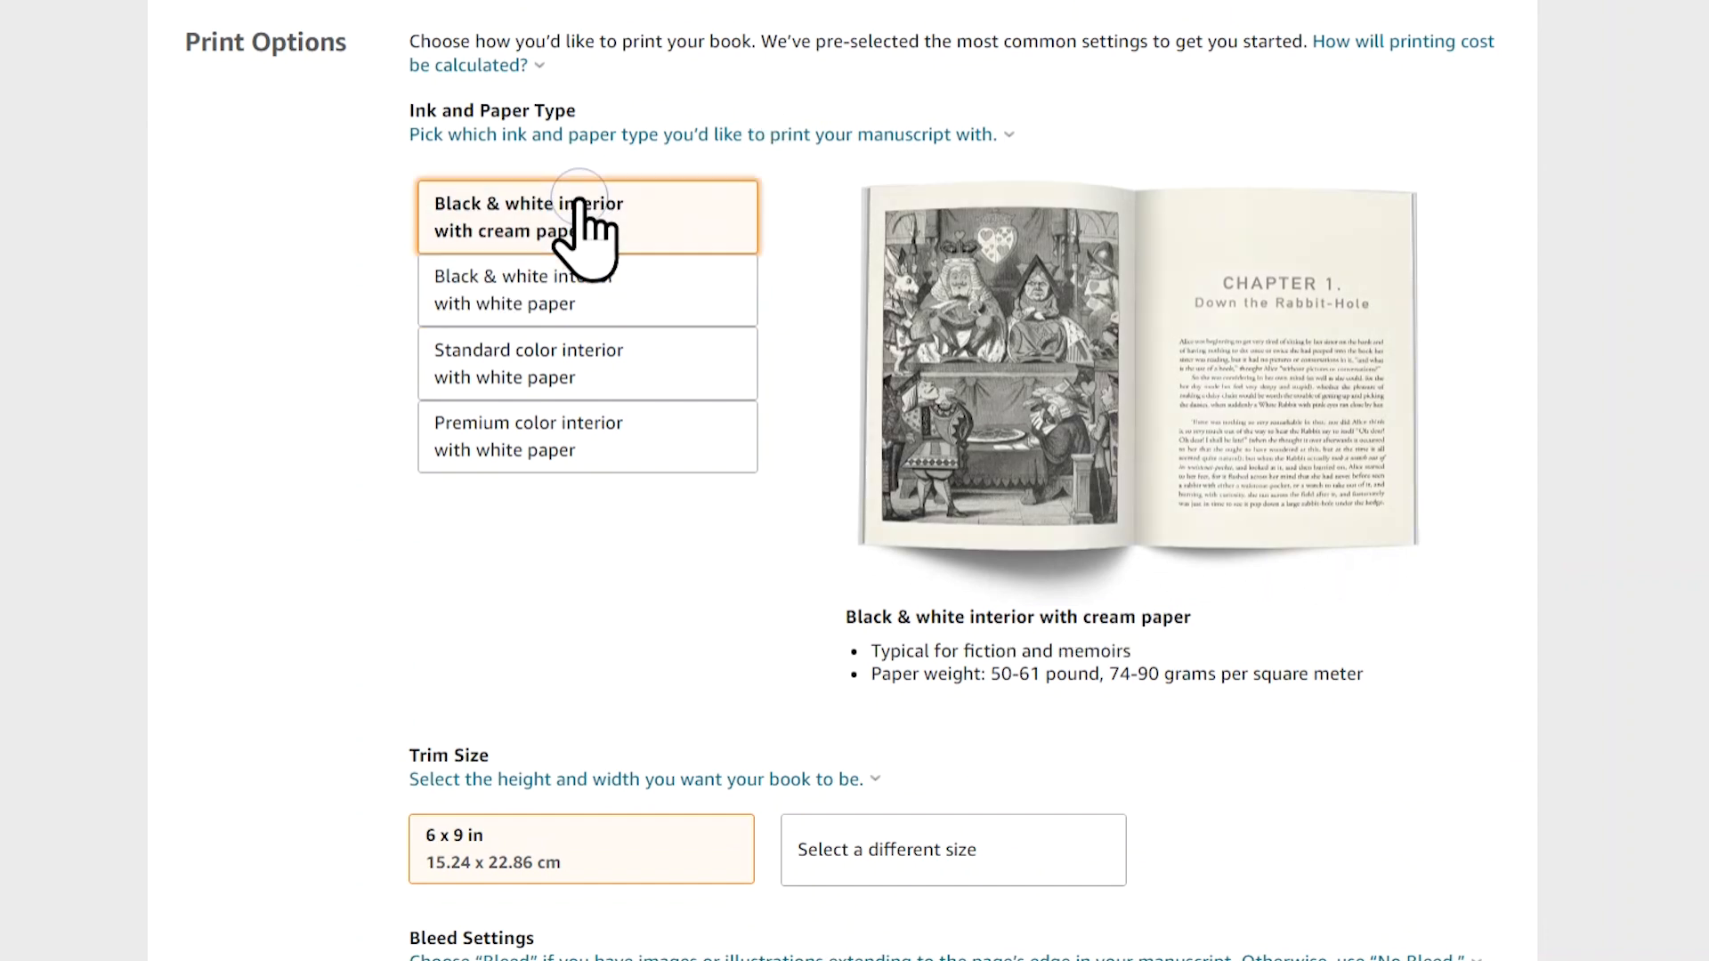
pyautogui.click(525, 312)
pyautogui.click(504, 383)
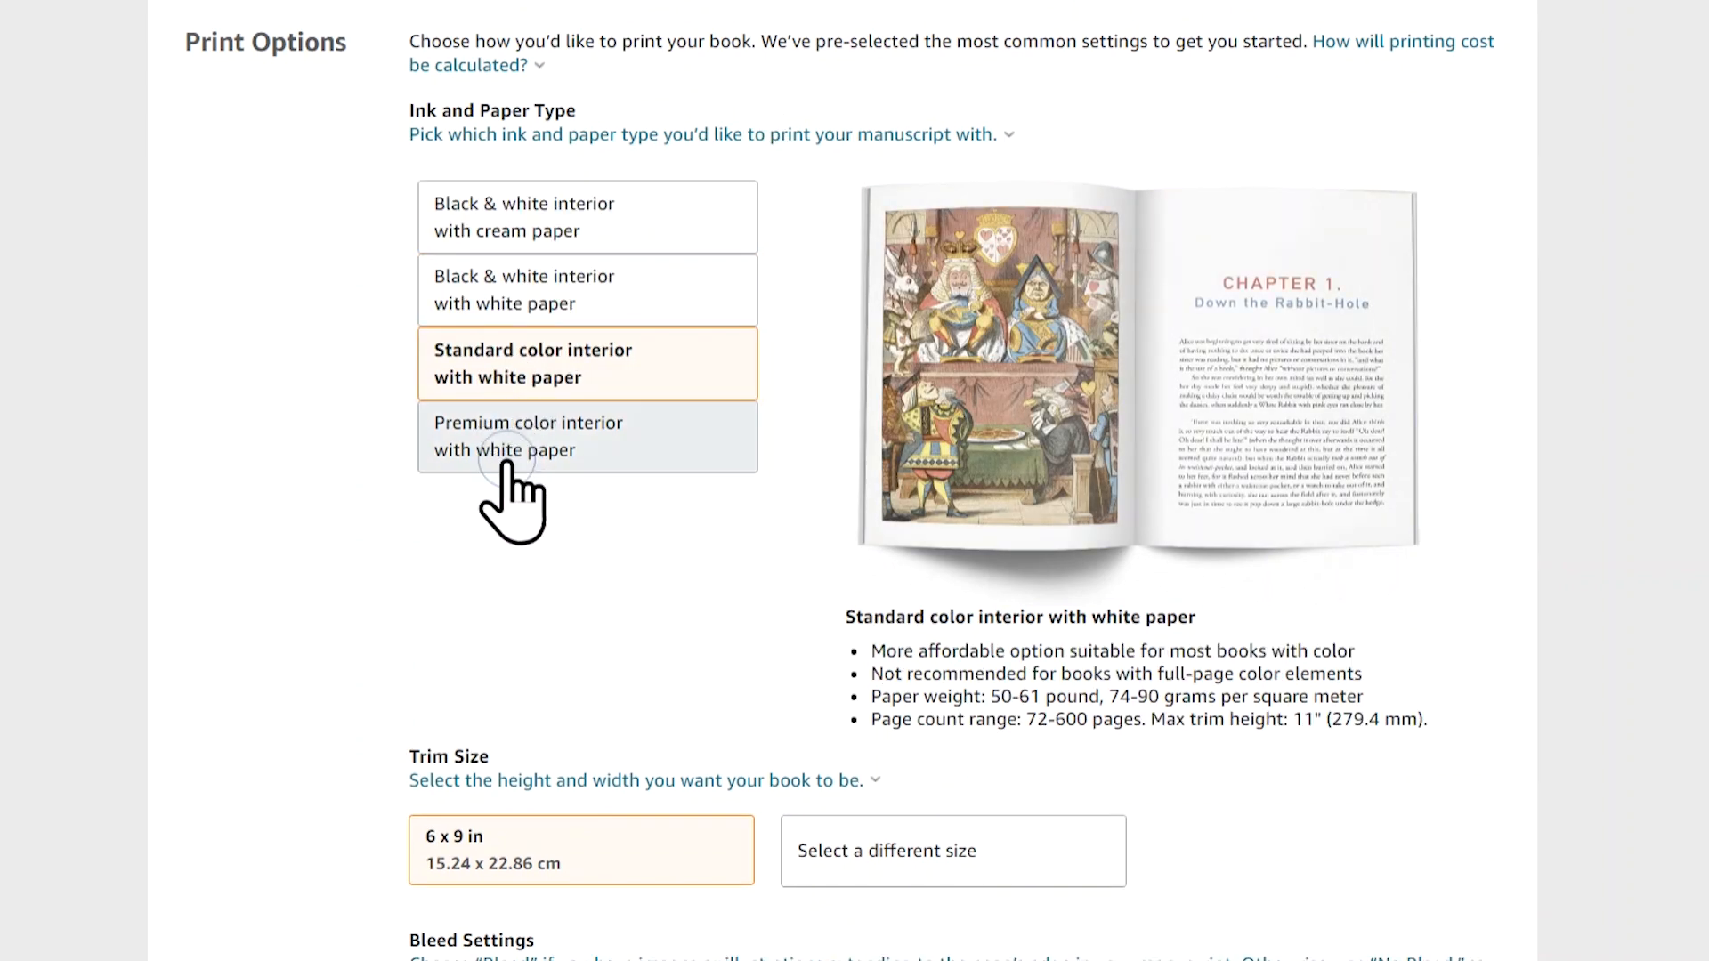
pyautogui.click(504, 458)
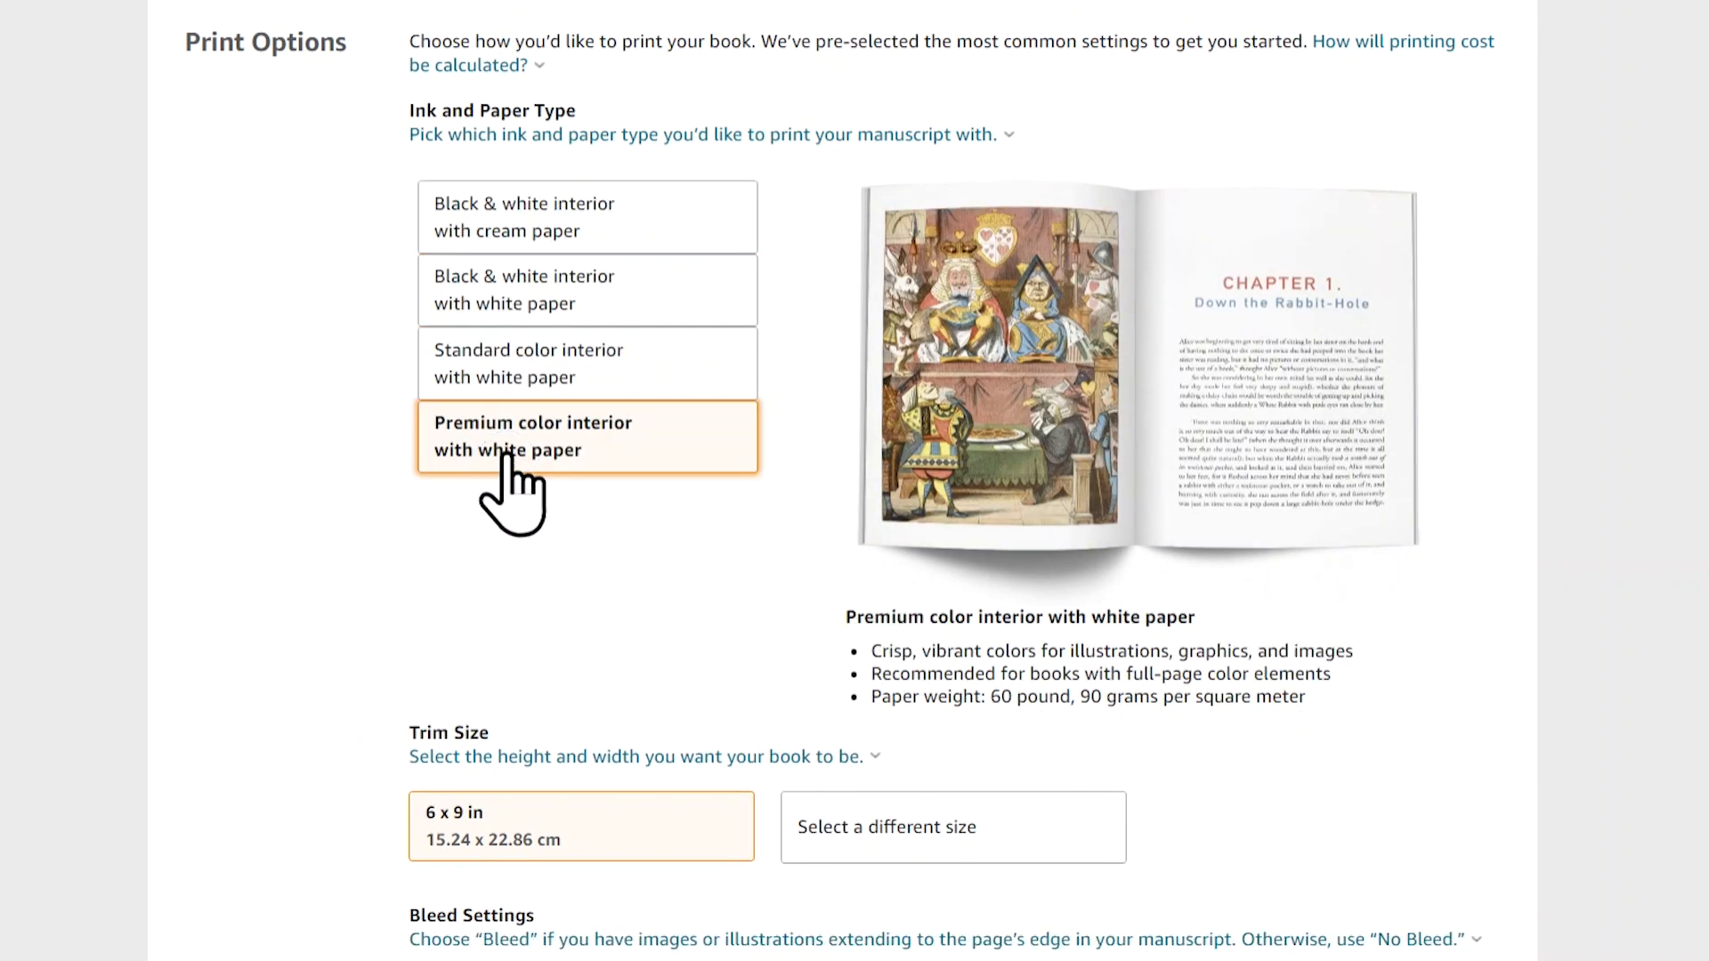
pyautogui.click(606, 212)
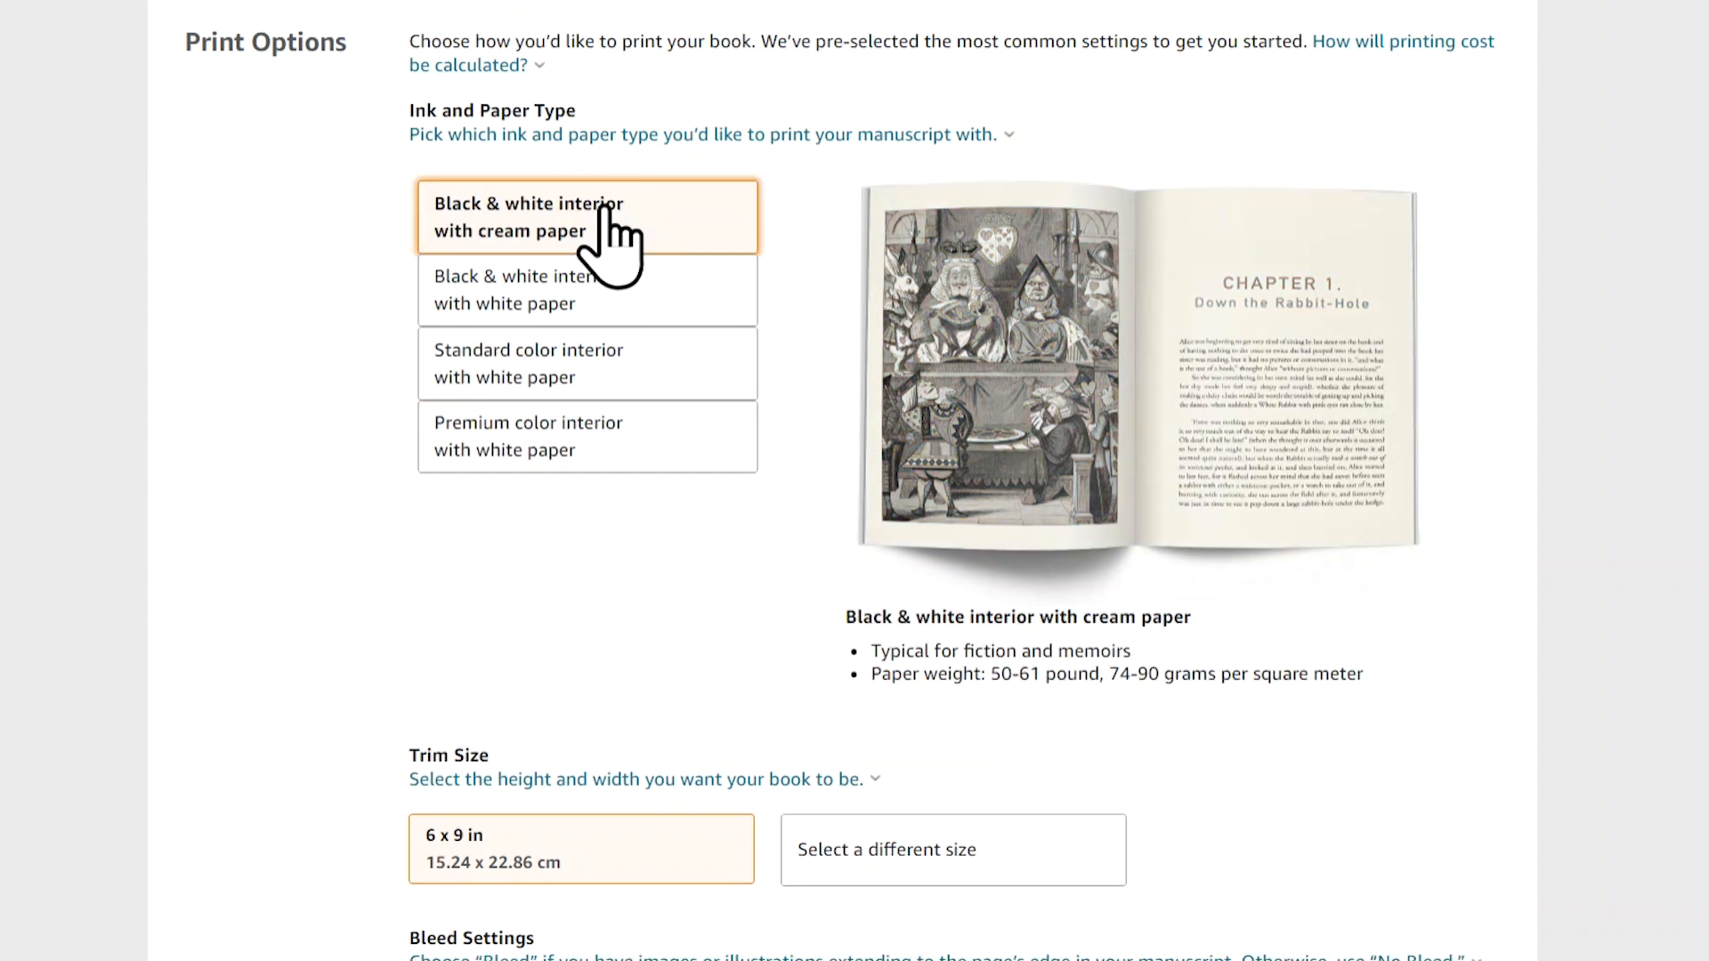
pyautogui.click(610, 294)
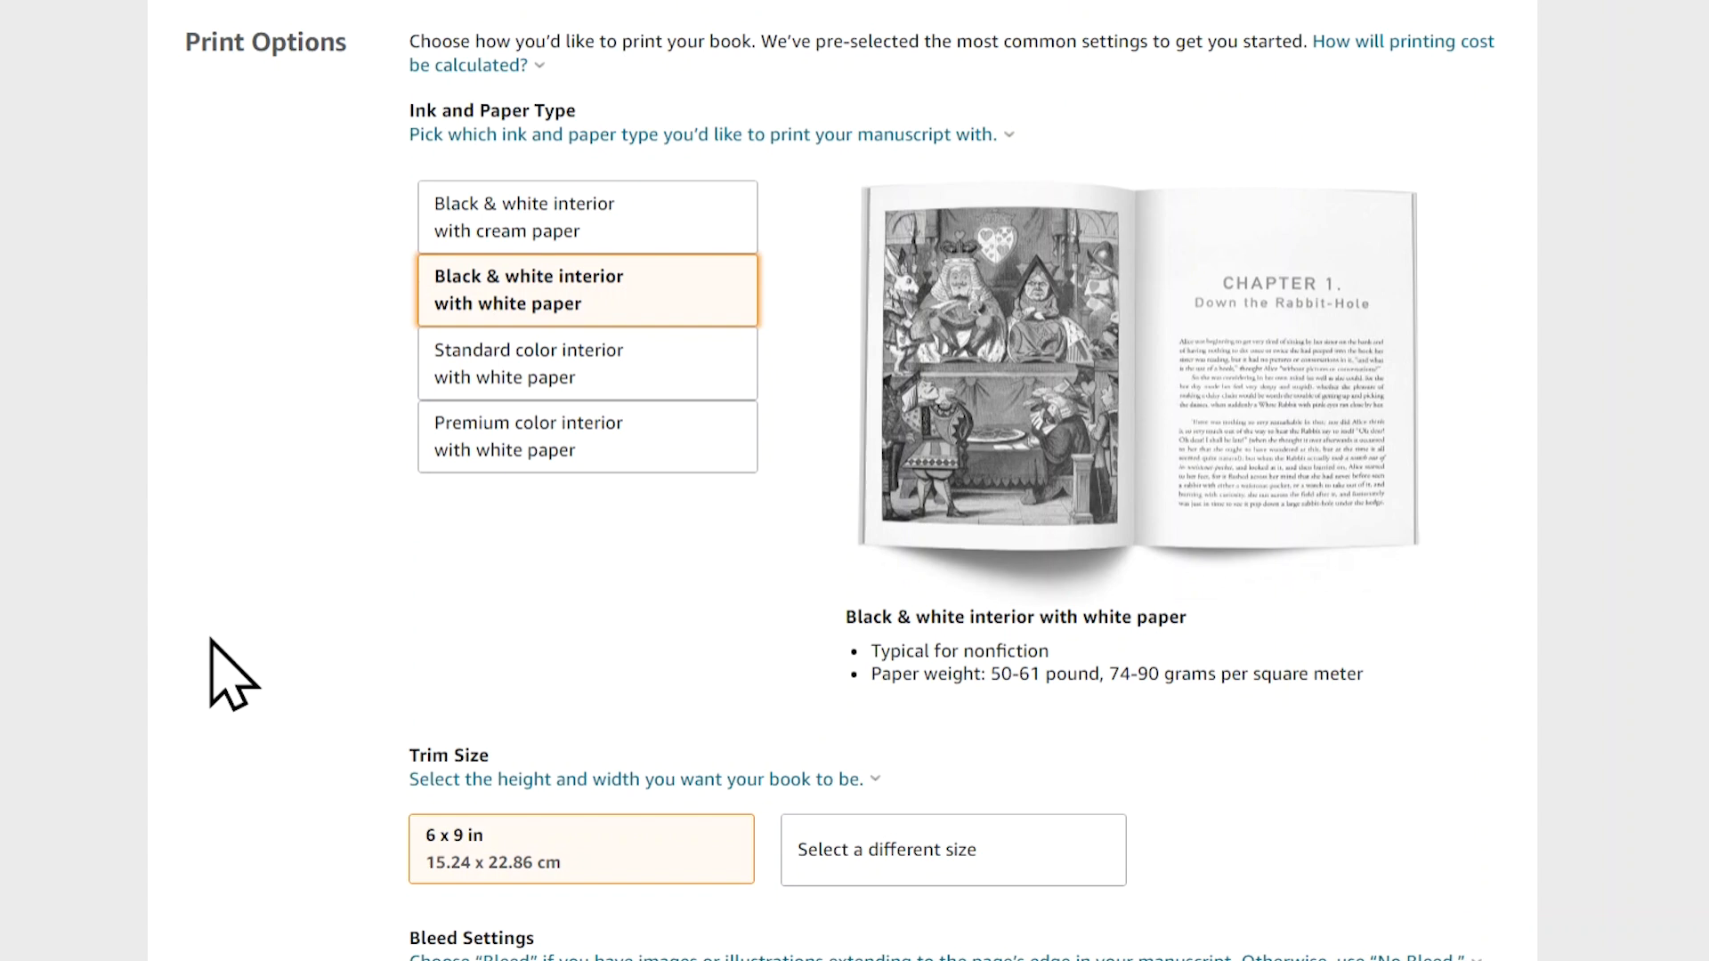
# Launch Cover Creator for the book cover and choose the design with the pink title block and dark textured back
pyautogui.scroll(-5, 206, 642)
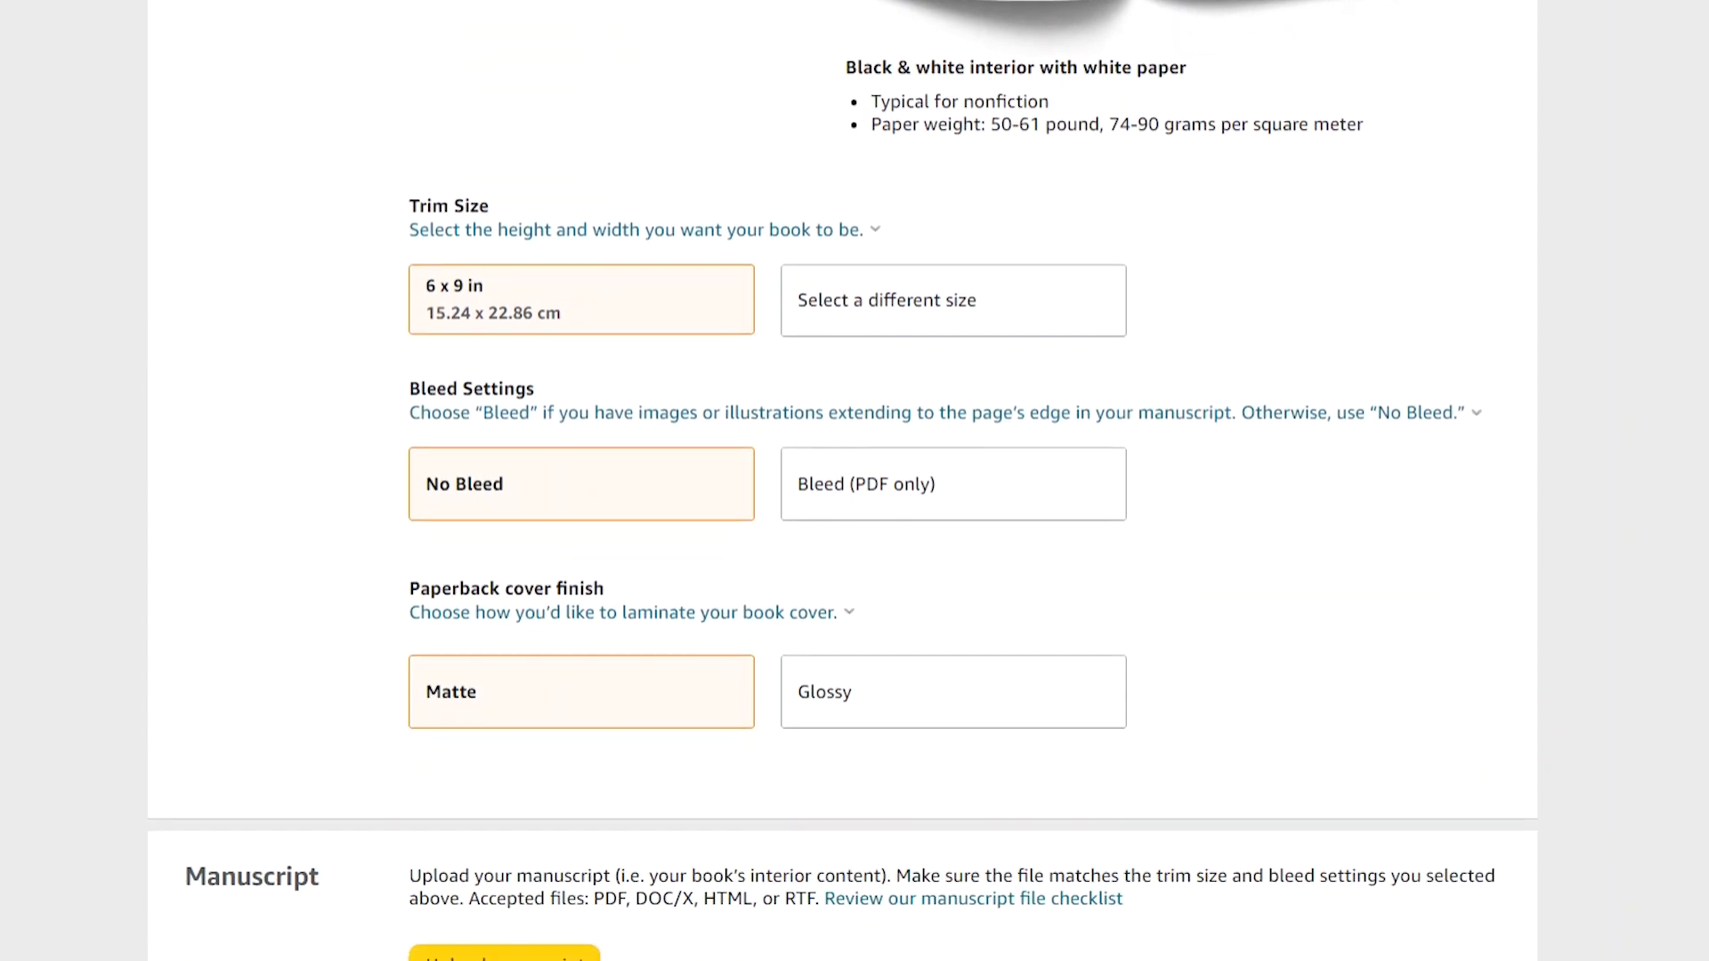
pyautogui.scroll(1, 842, 481)
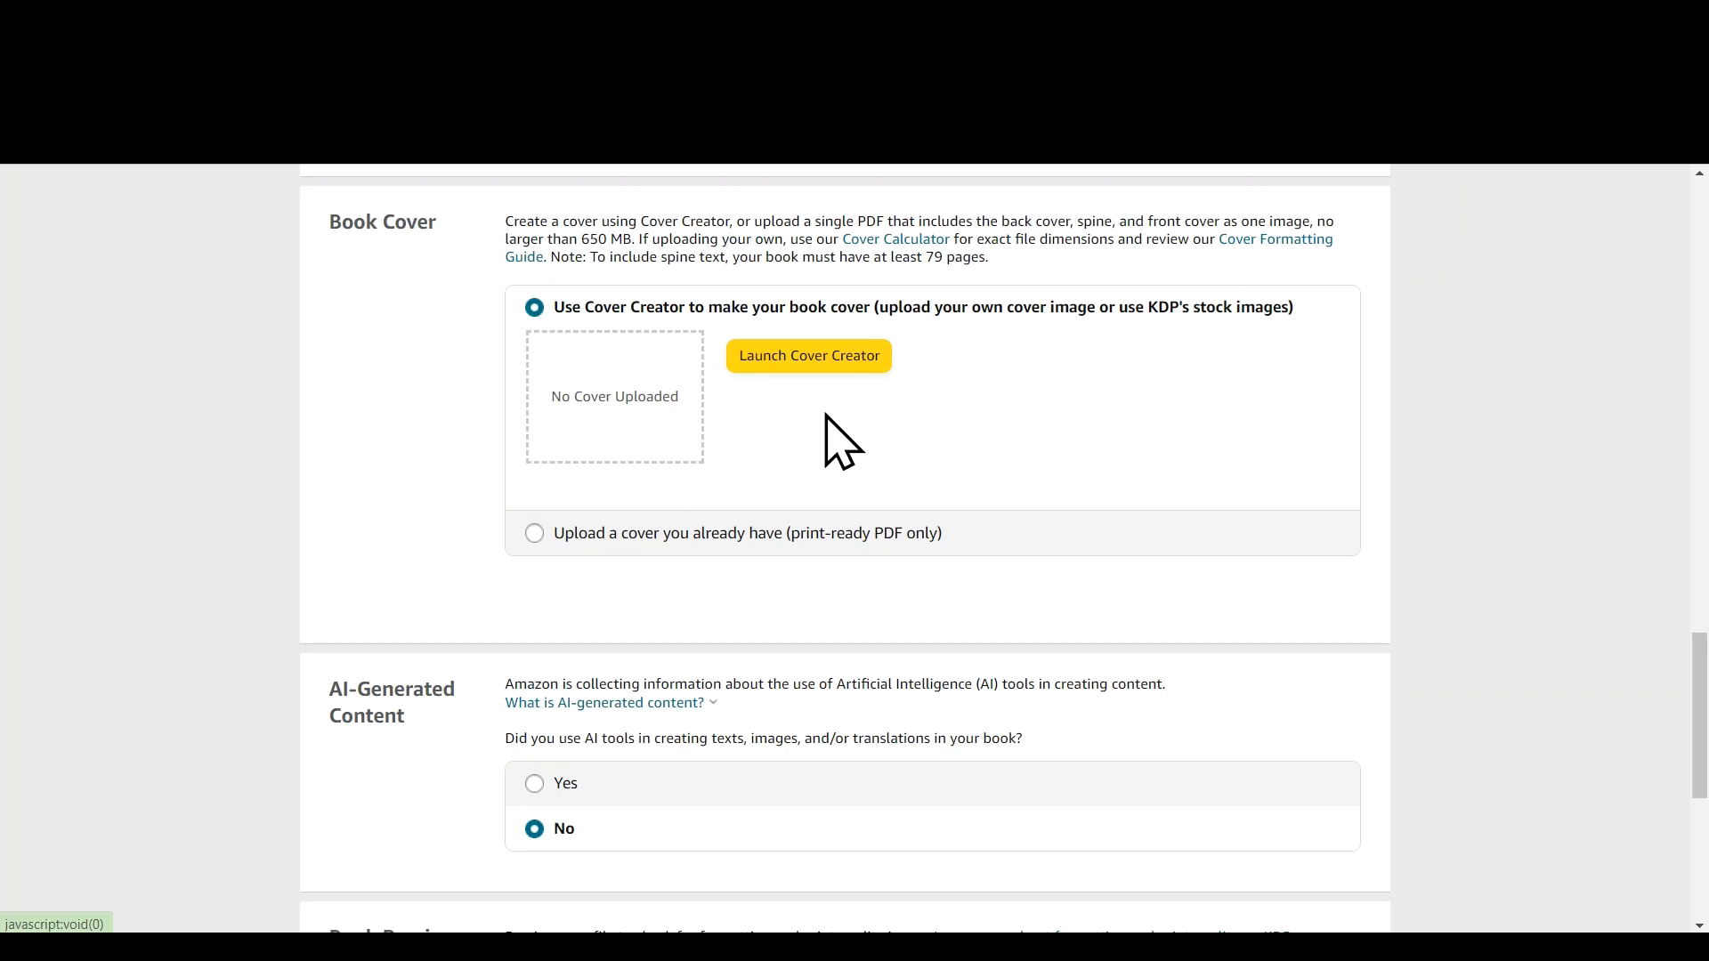
pyautogui.click(808, 359)
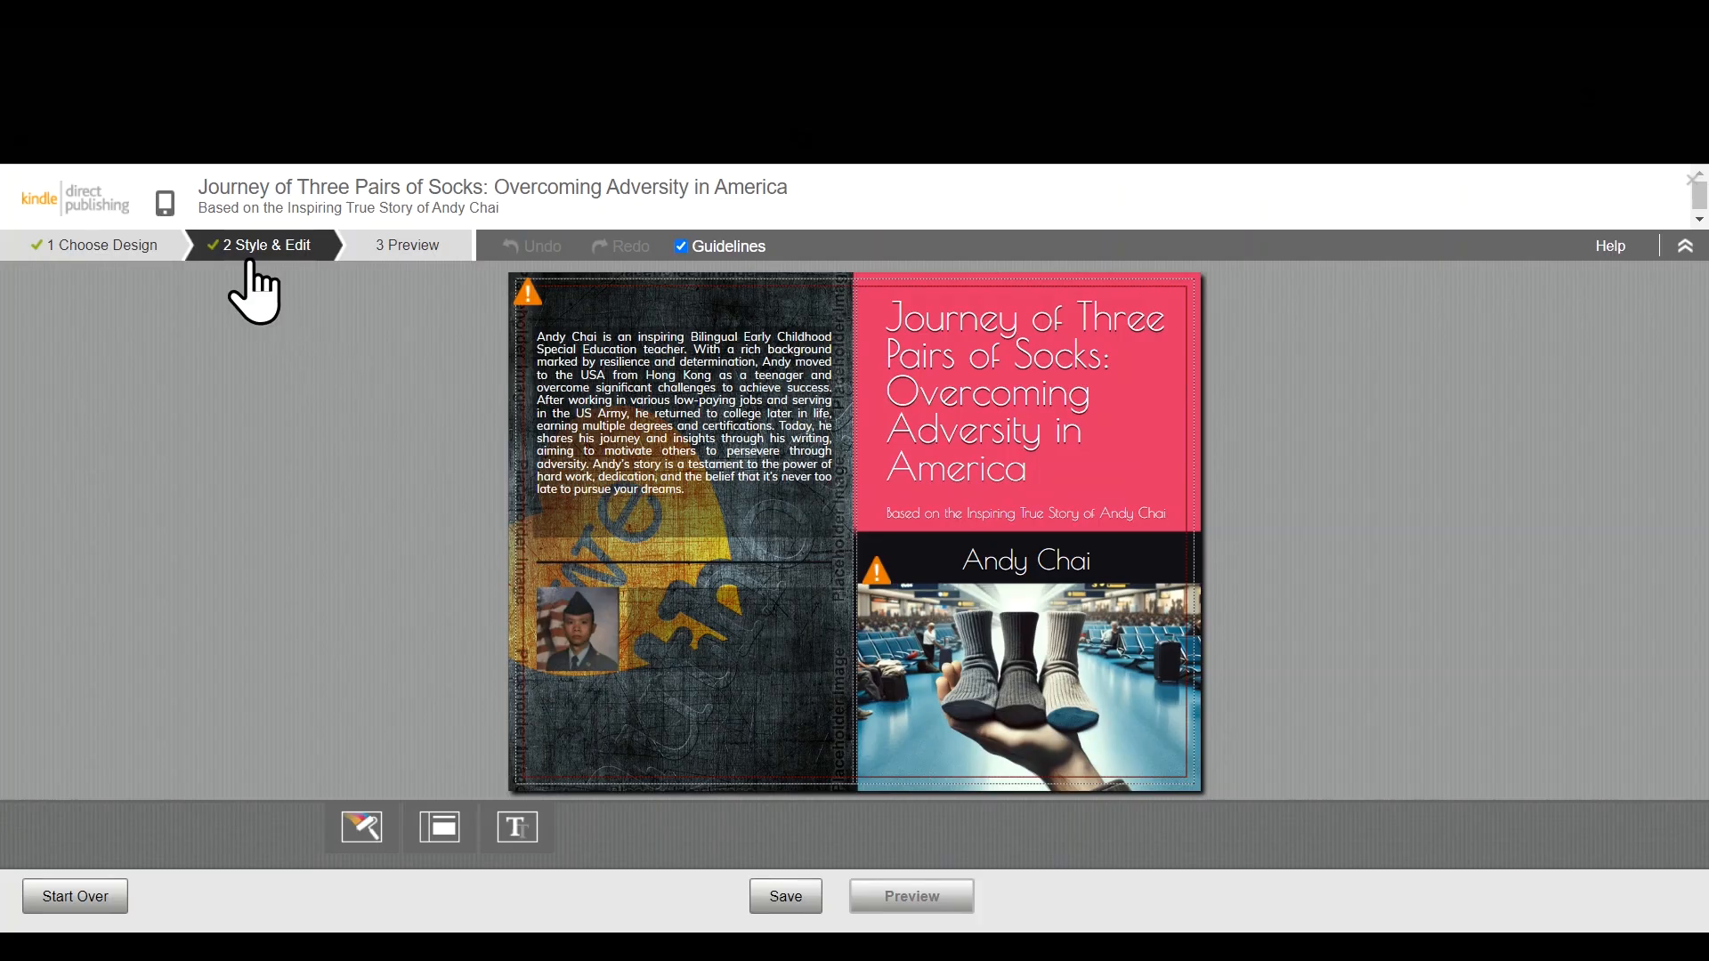
pyautogui.click(102, 251)
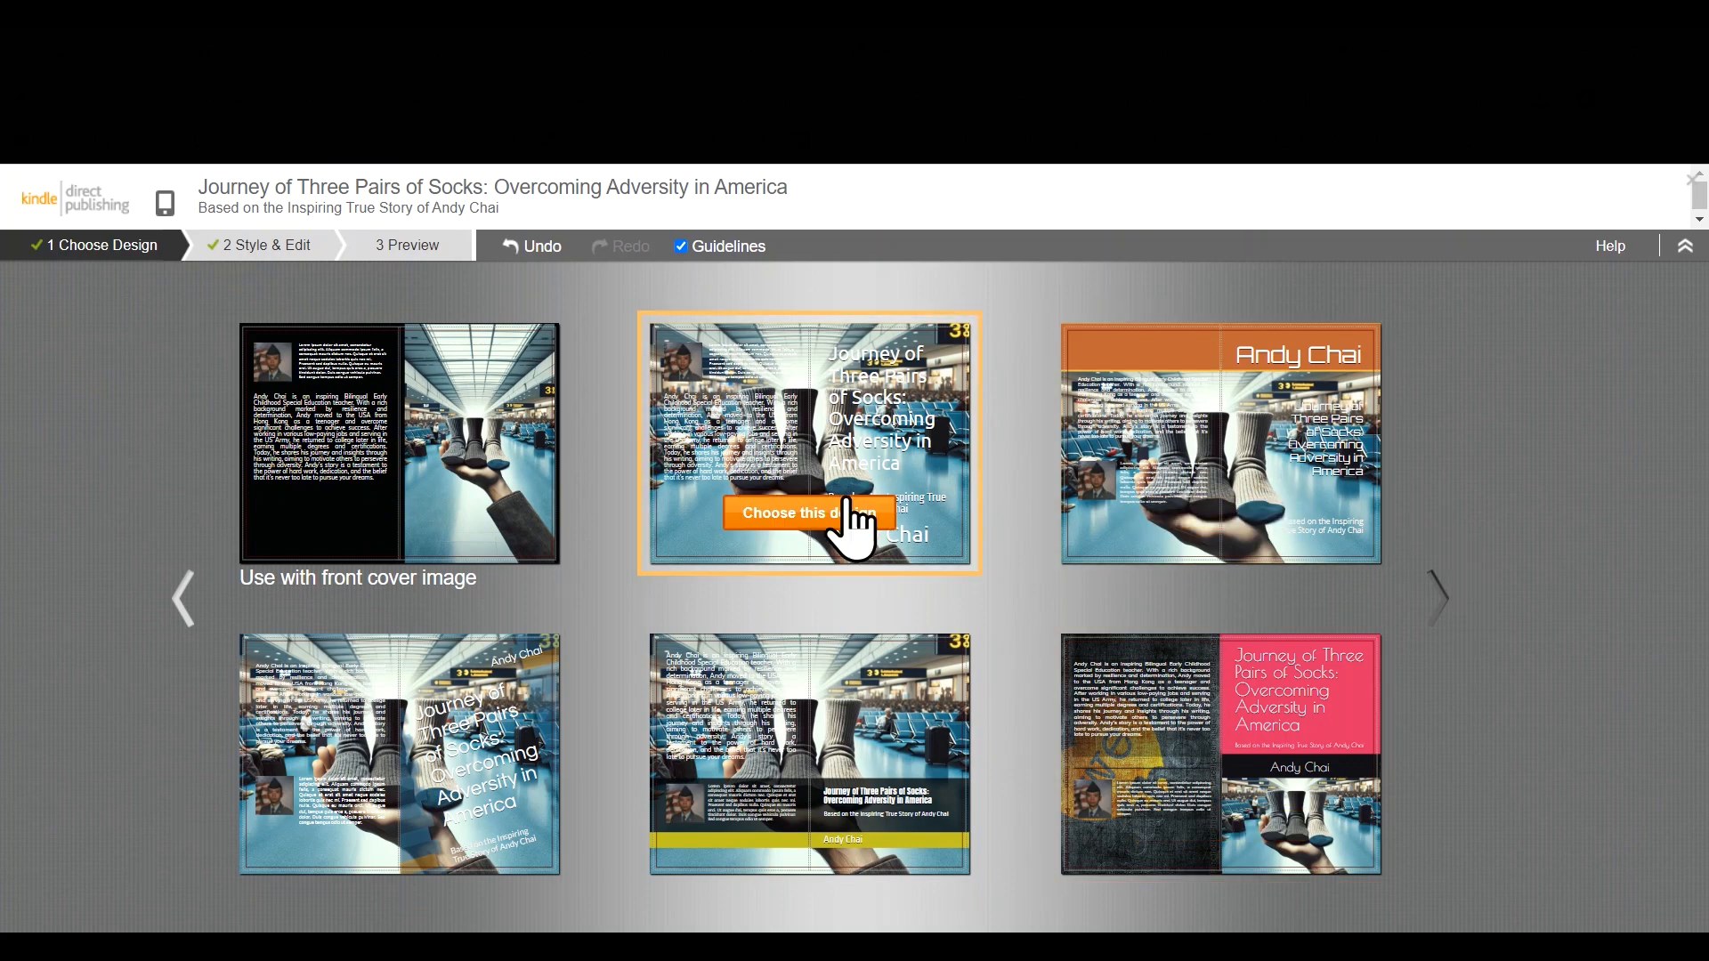
pyautogui.click(1224, 832)
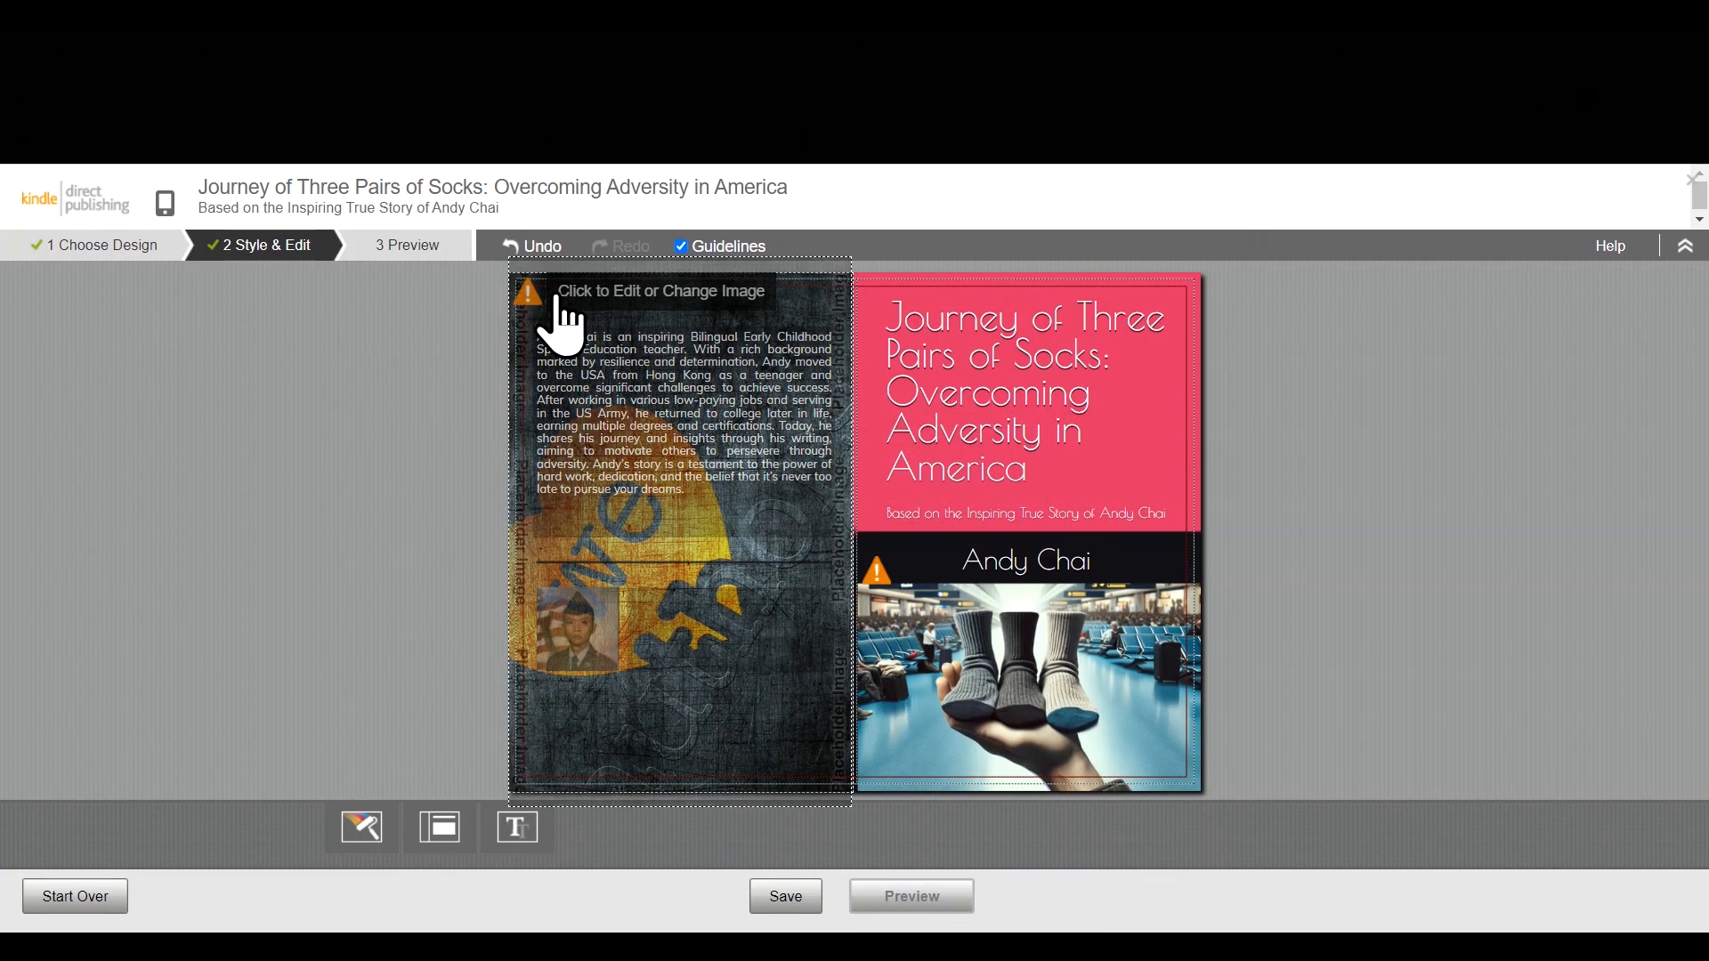
# Replace the back cover's placeholder background with the "climbing" image from the computer
pyautogui.click(531, 300)
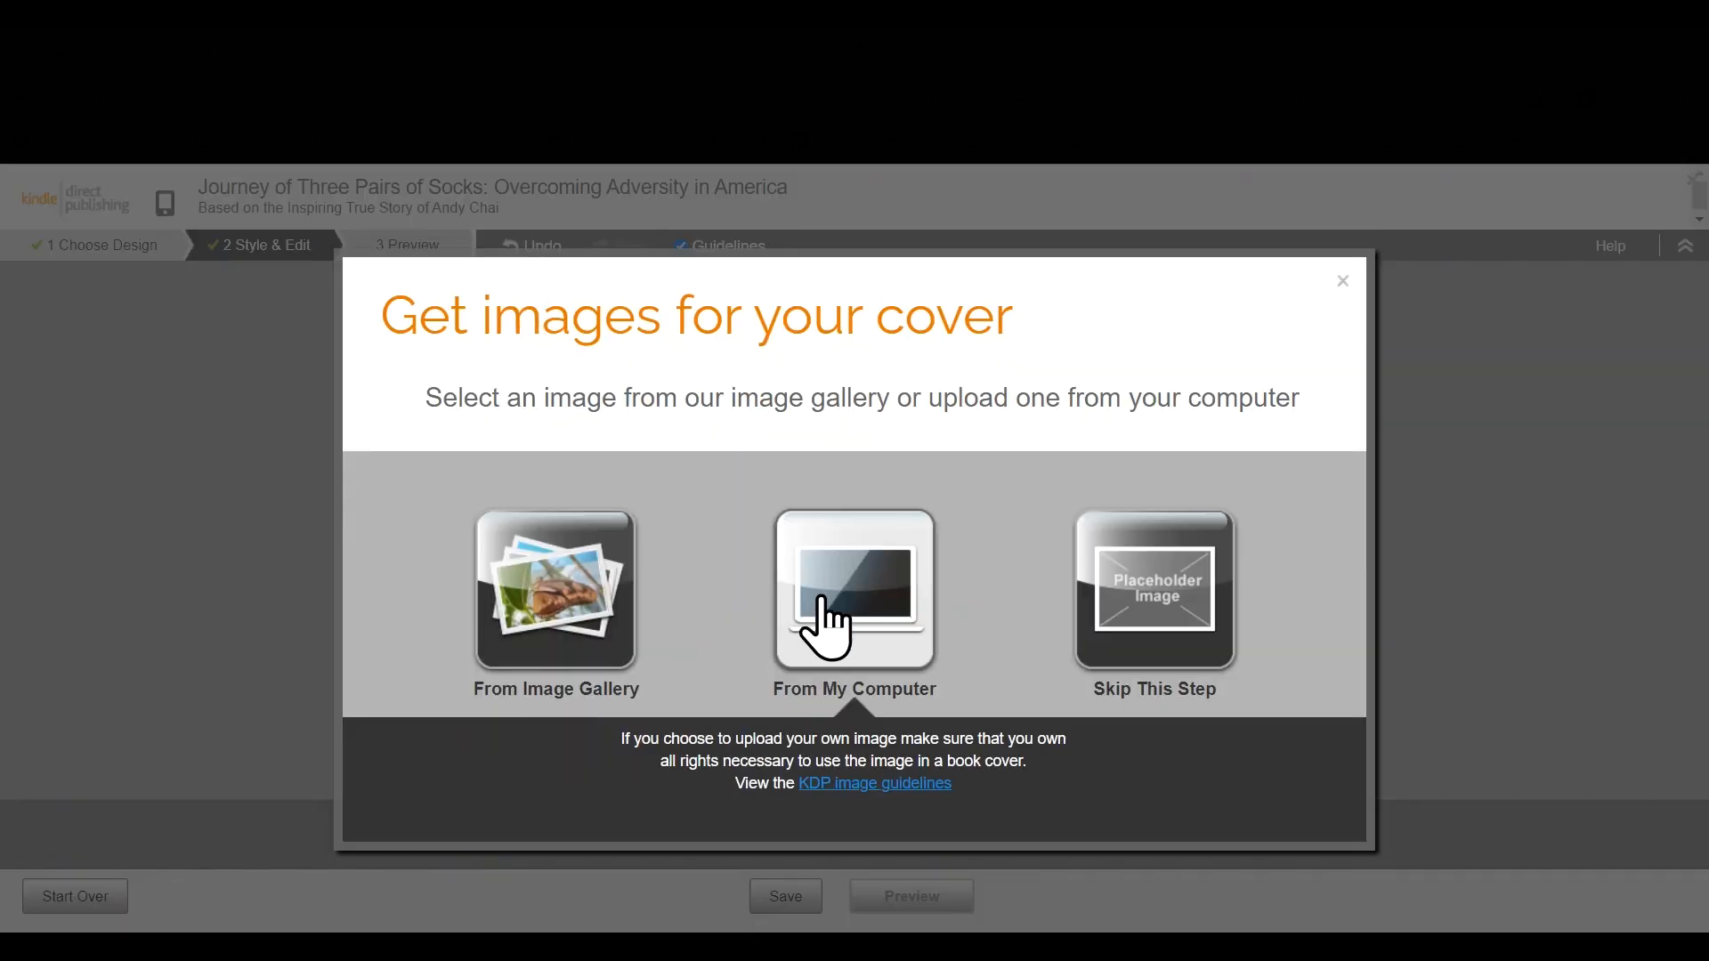
pyautogui.click(827, 632)
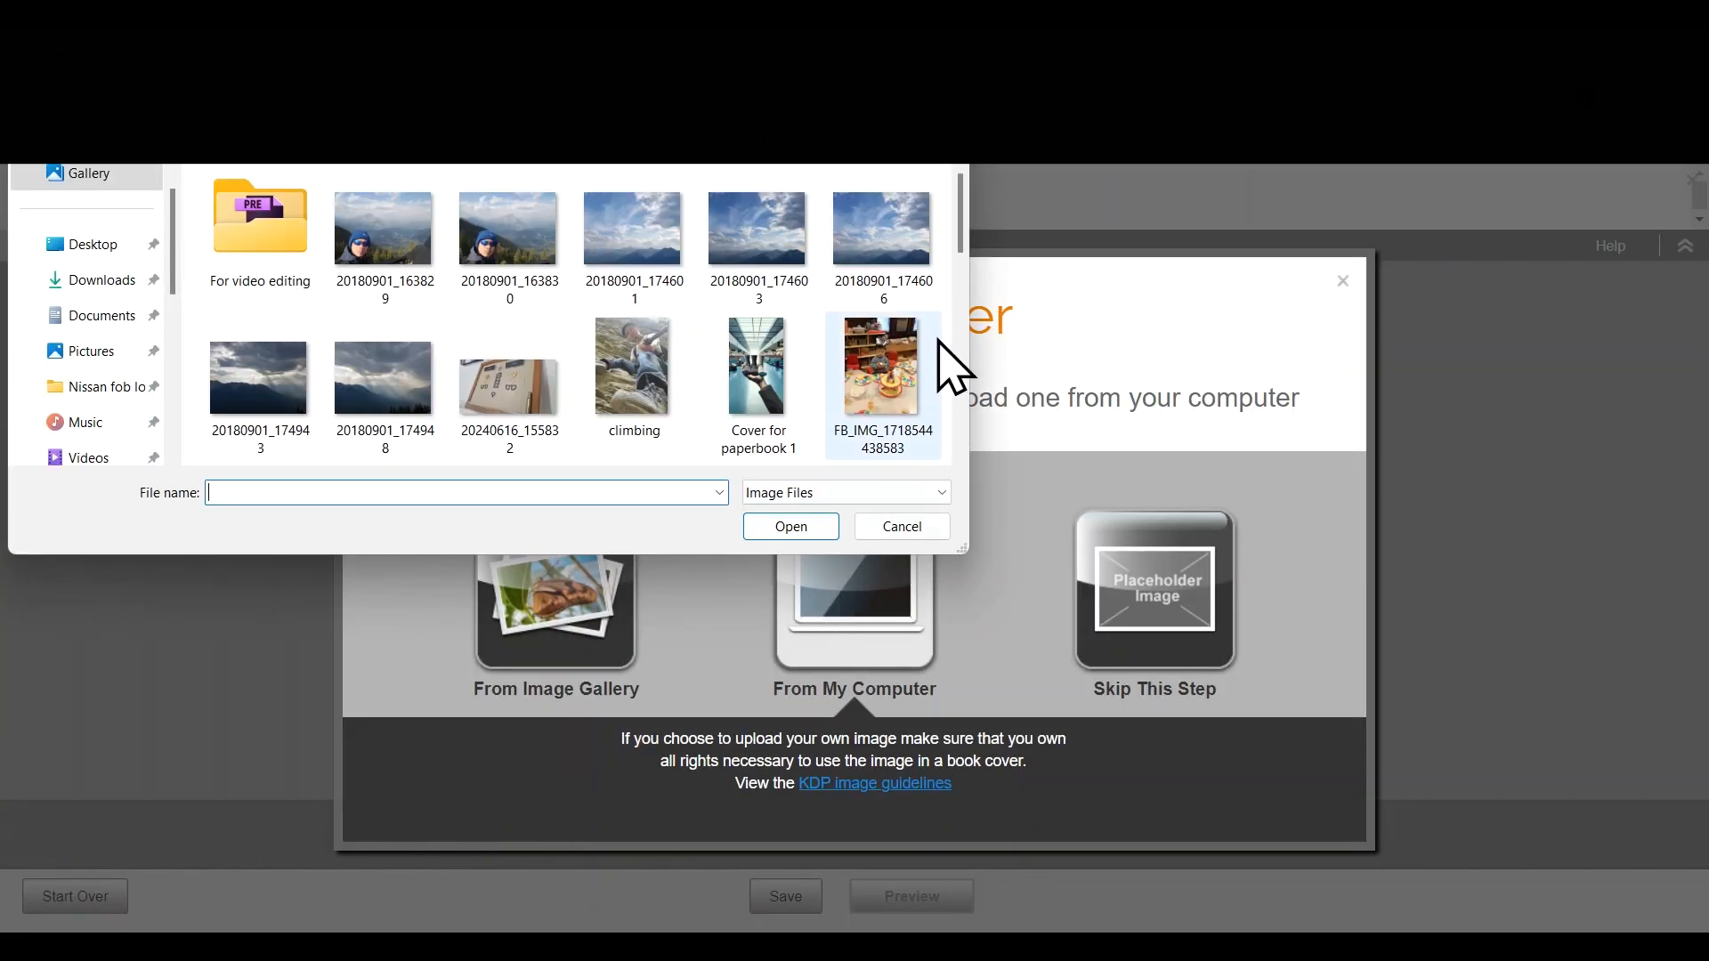
pyautogui.click(663, 391)
pyautogui.click(792, 525)
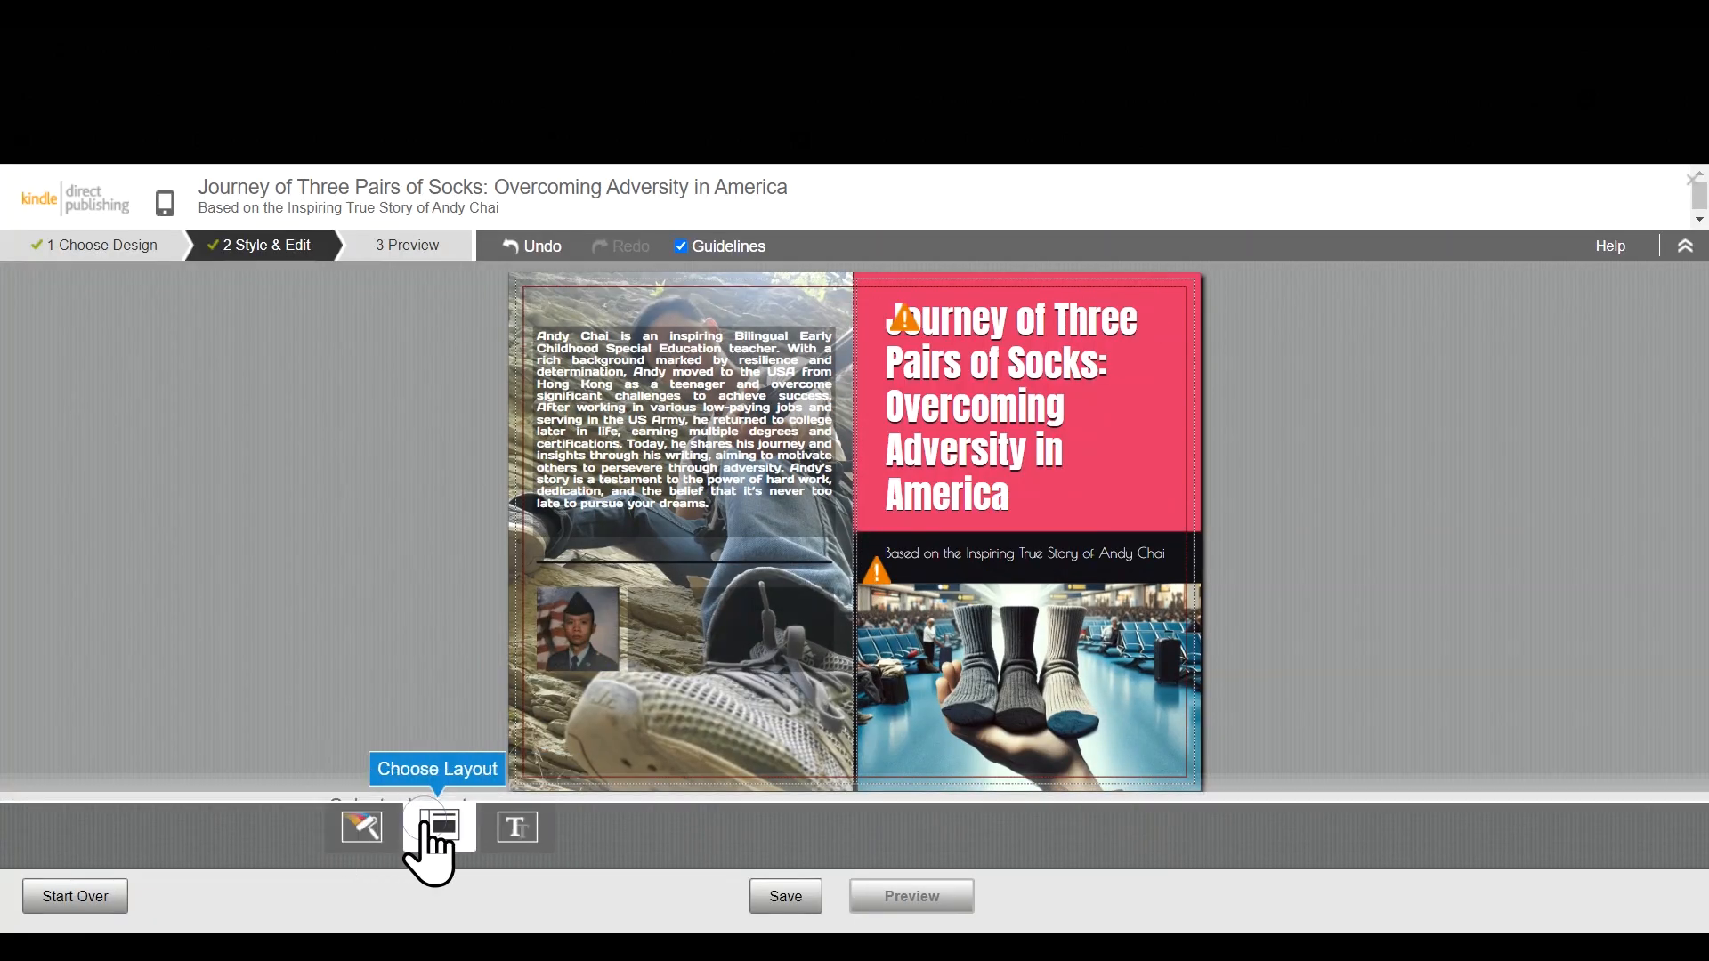
# Look through the cover's layout, font and color options
pyautogui.click(428, 829)
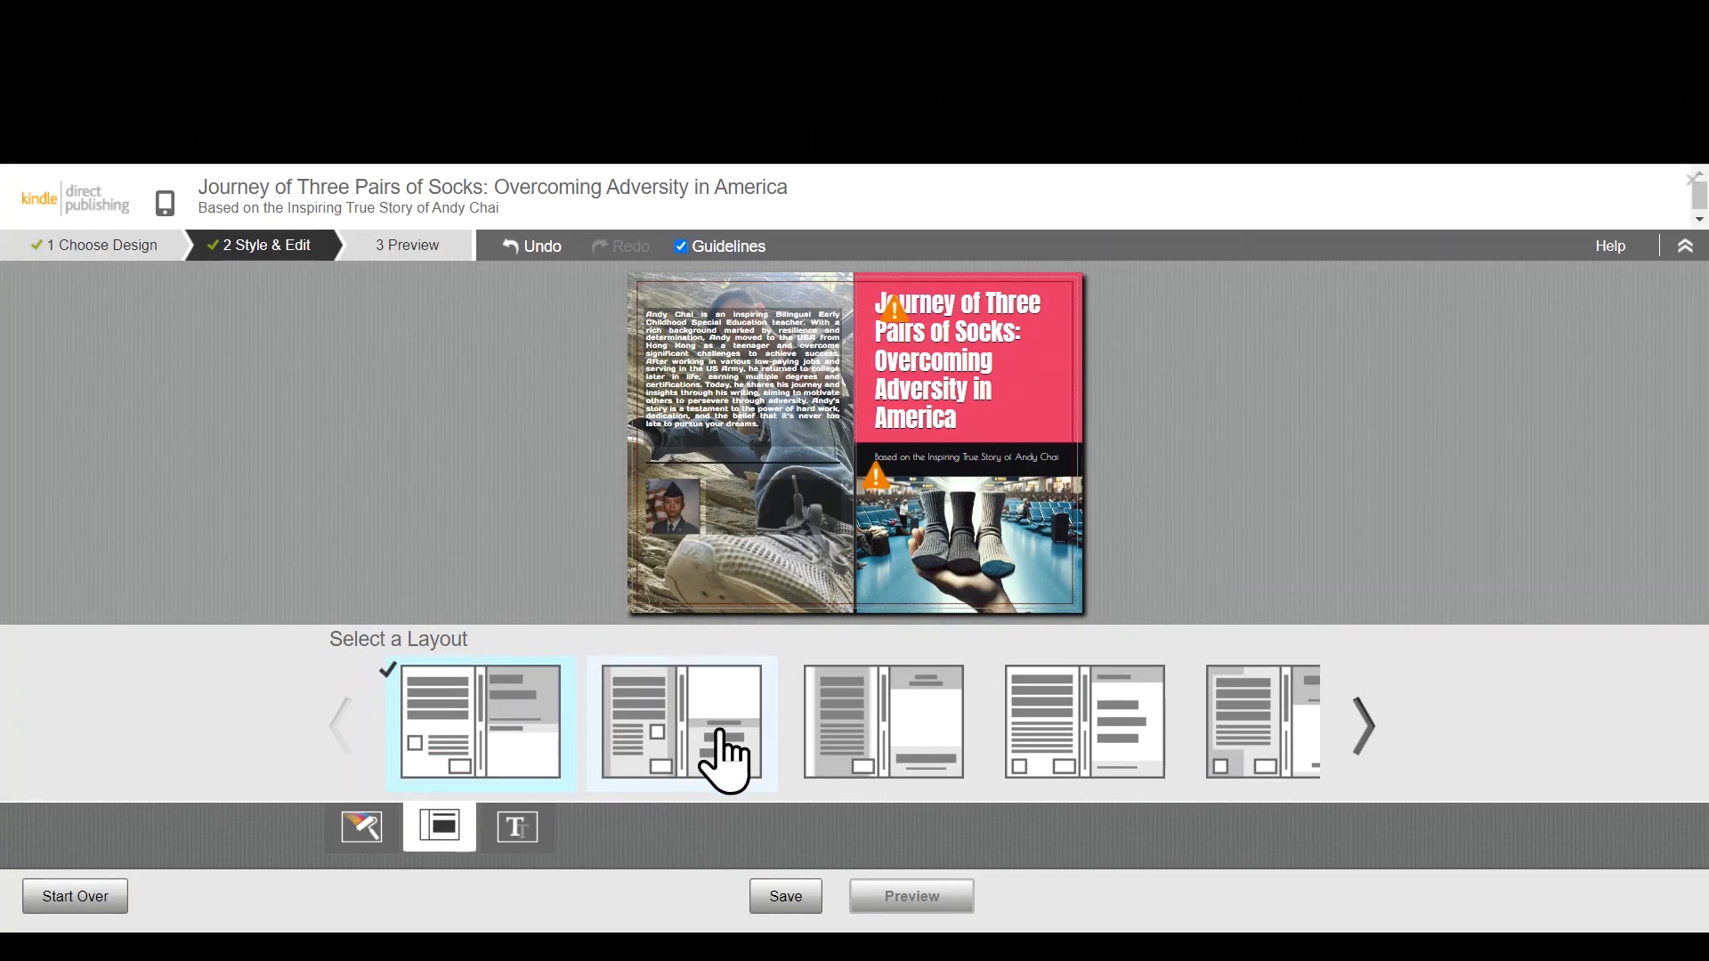
pyautogui.click(523, 827)
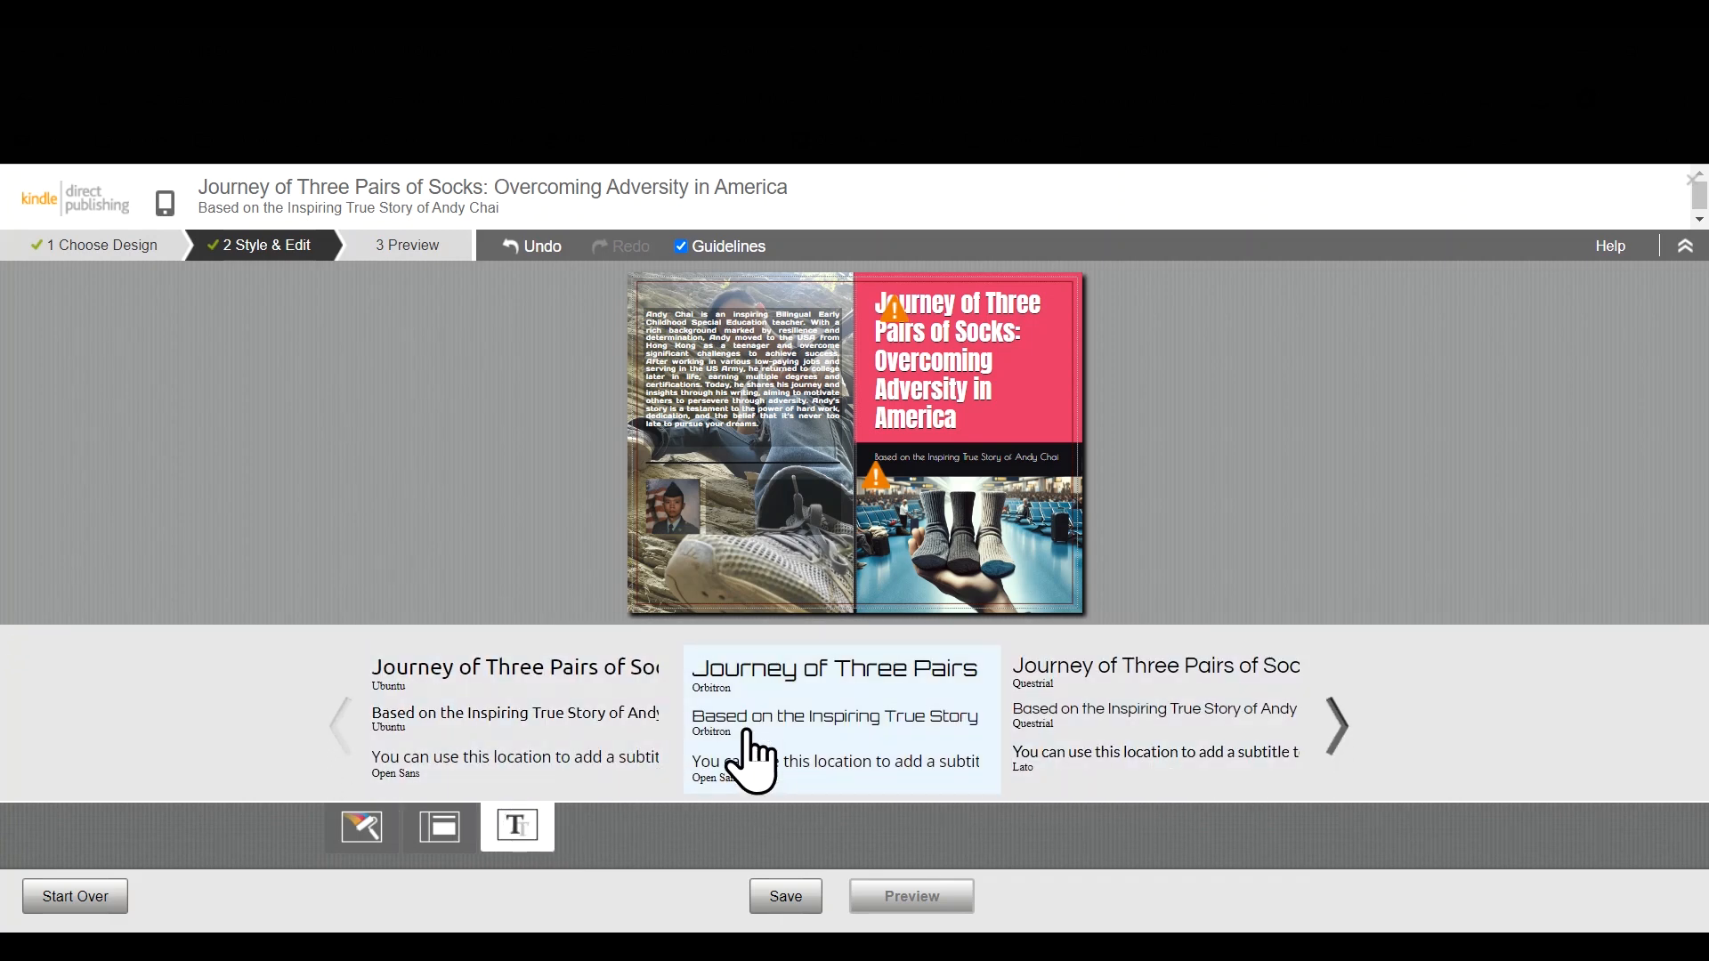
pyautogui.click(363, 836)
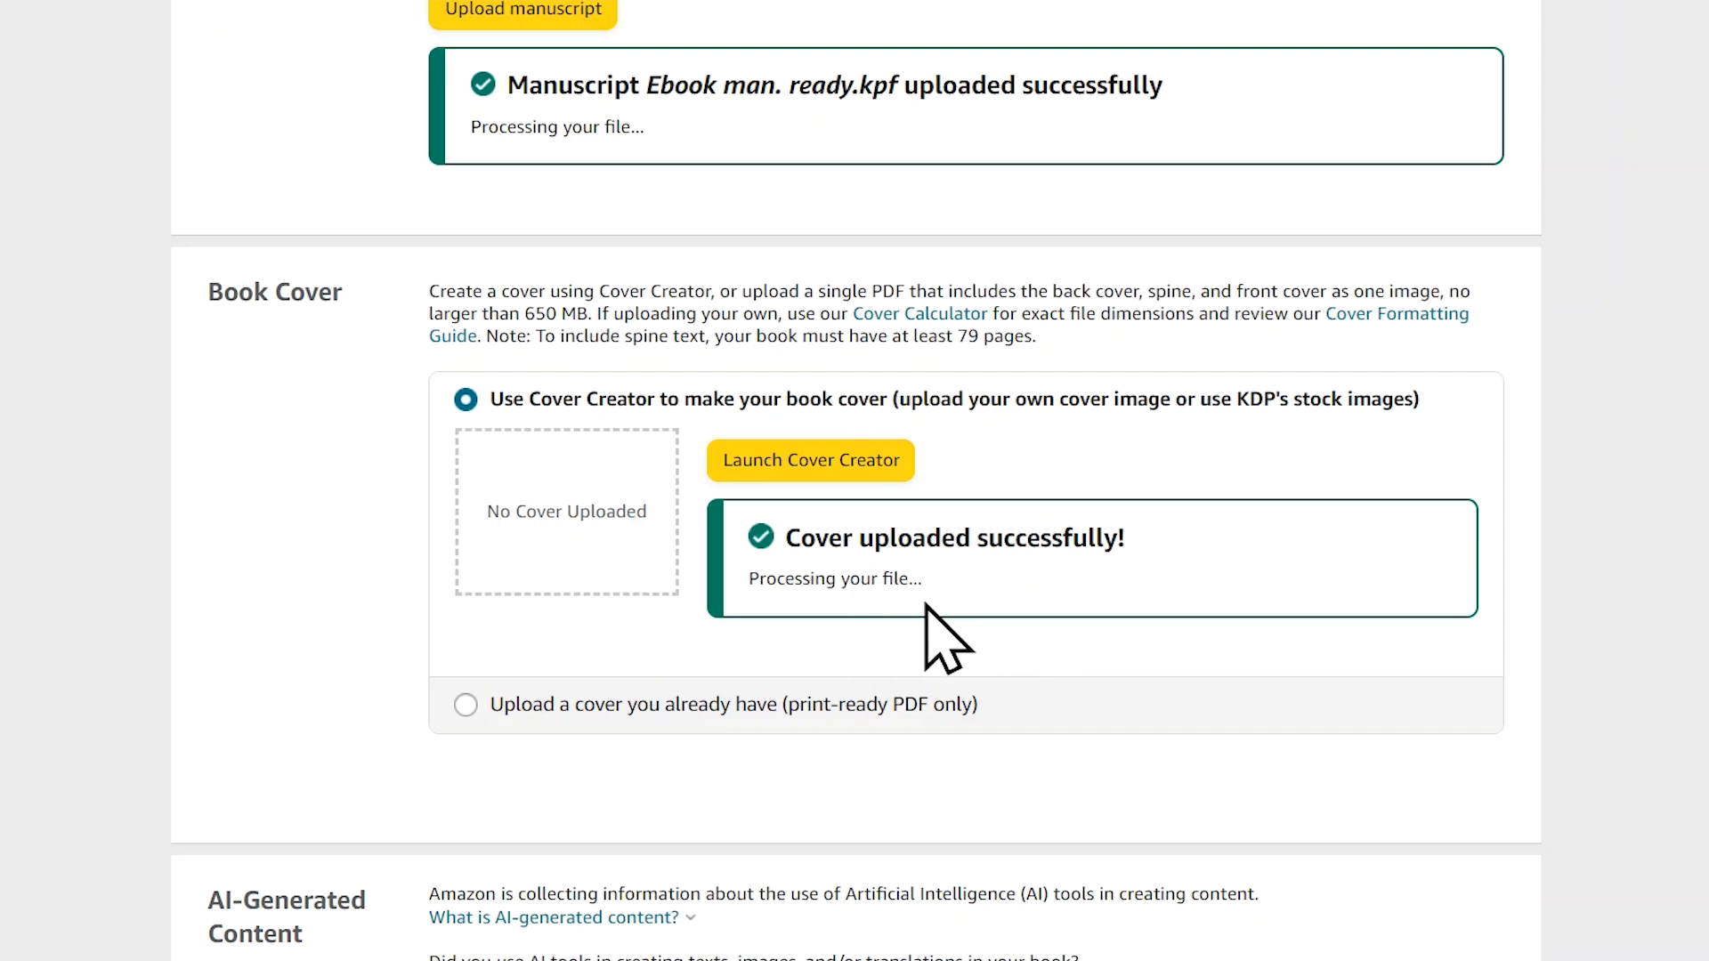
# Declare AI use in the book with the texts as "Entire work, with minimal or no editing", created with ChatGPT
pyautogui.scroll(-8, 890, 623)
pyautogui.click(467, 293)
pyautogui.click(856, 352)
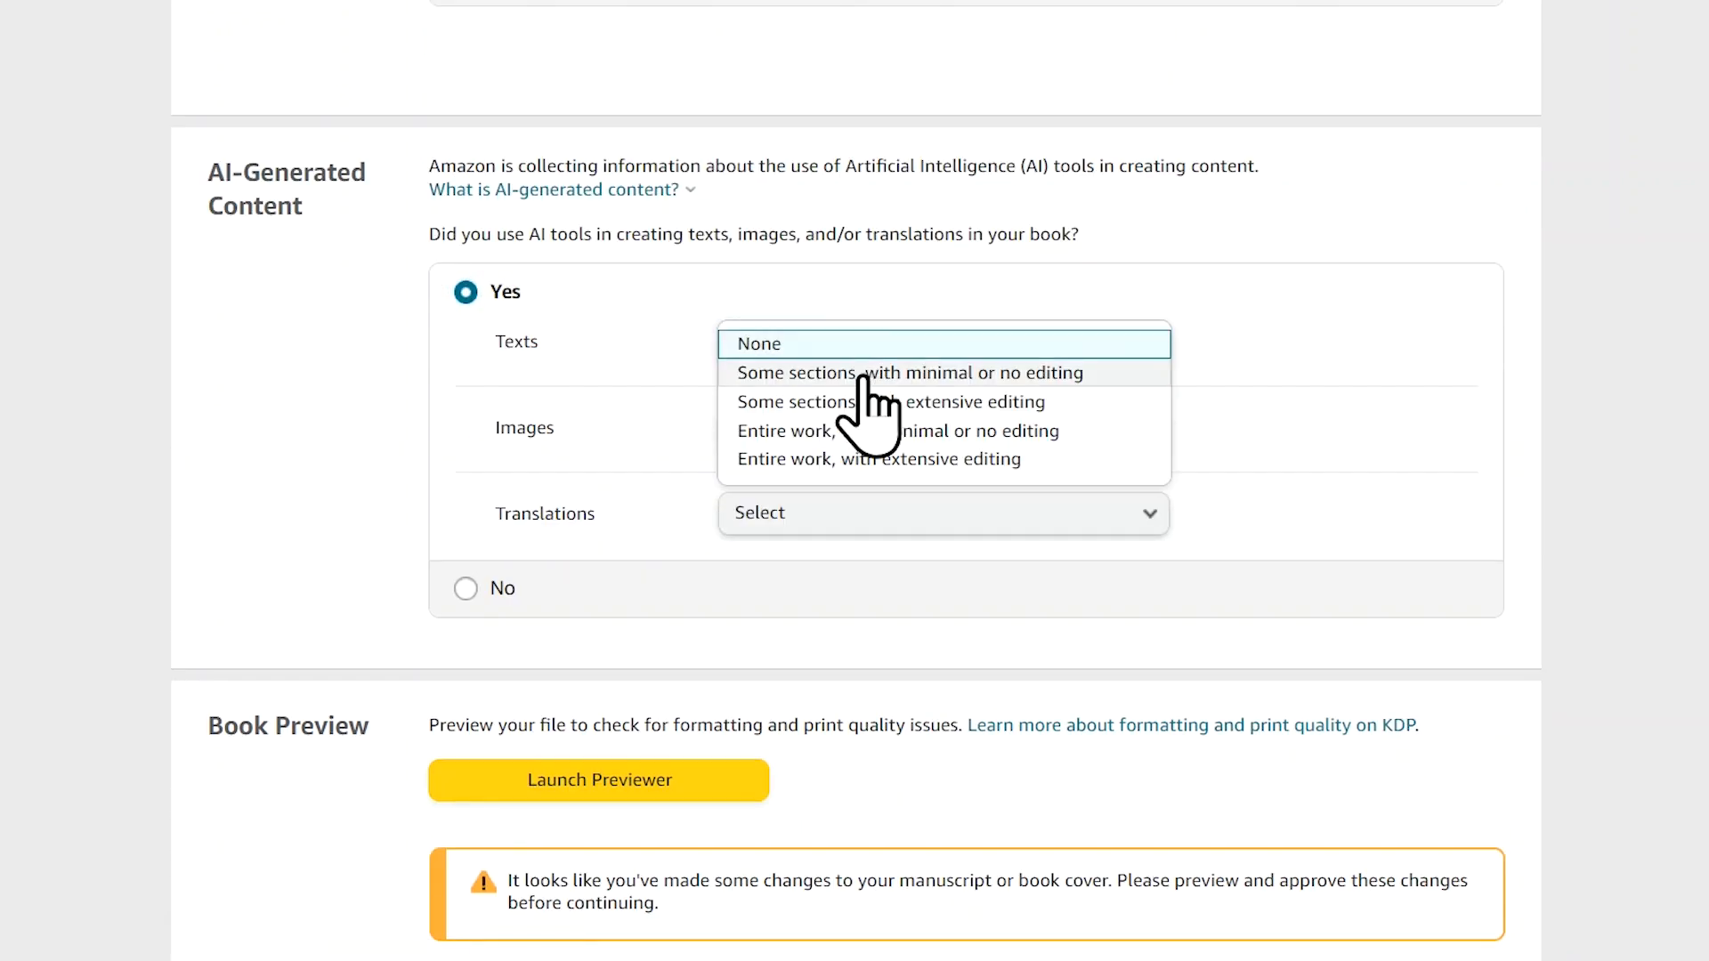
pyautogui.click(880, 434)
pyautogui.click(882, 434)
pyautogui.write('Chat')
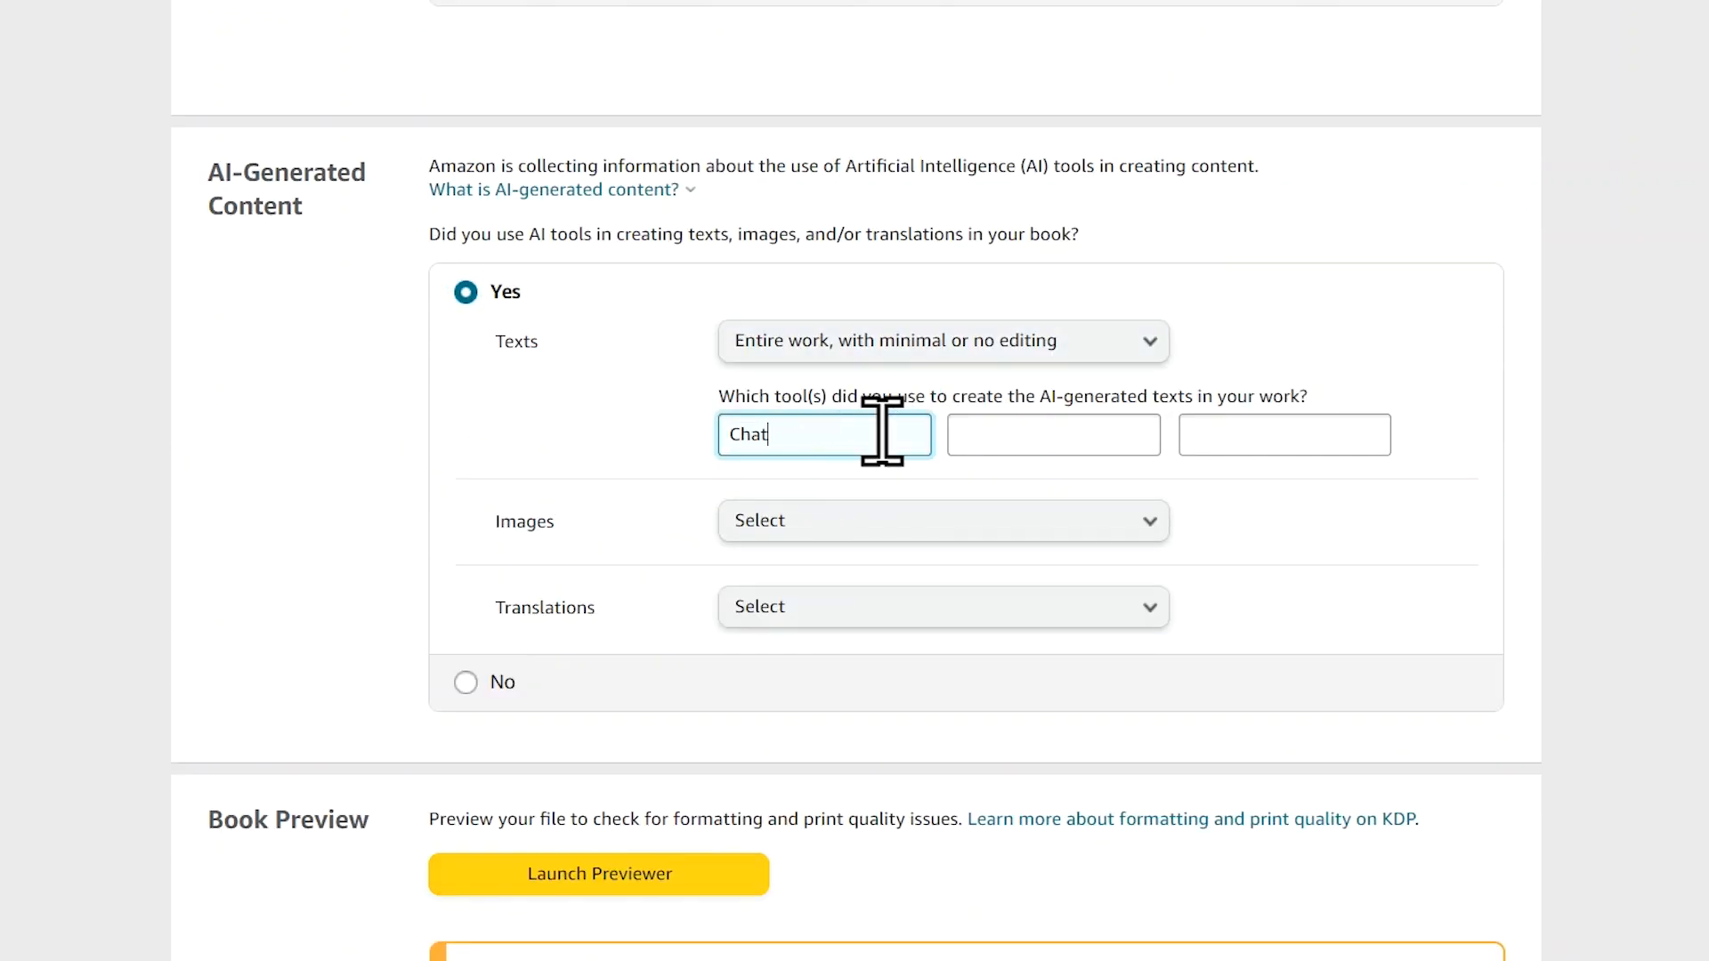
pyautogui.write('GPT')
# Declare one or a few AI-generated images with minimal or no editing, created with DALL-E, and set the AI translations to None
pyautogui.click(879, 525)
pyautogui.click(882, 555)
pyautogui.click(843, 614)
pyautogui.write('DALL-E')
pyautogui.scroll(-1, 844, 636)
pyautogui.click(847, 665)
pyautogui.click(769, 661)
pyautogui.click(1611, 558)
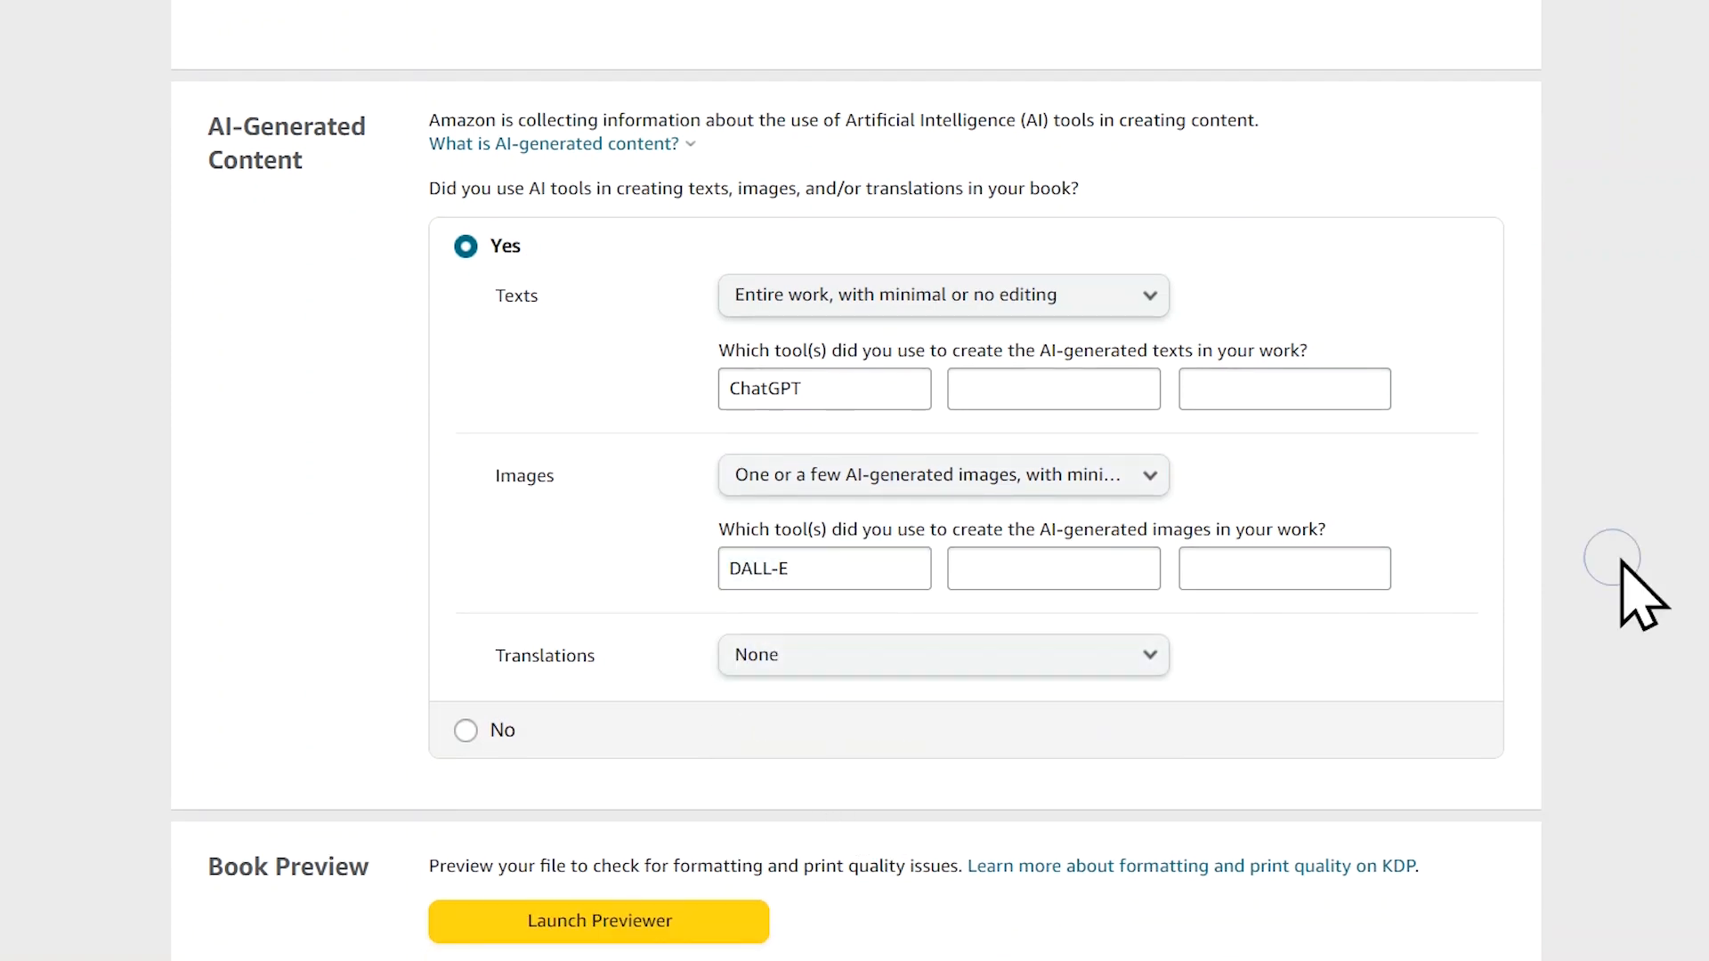
# Launch the print previewer for the paperback and show the cover and interior pages as thumbnails
pyautogui.scroll(-2, 963, 557)
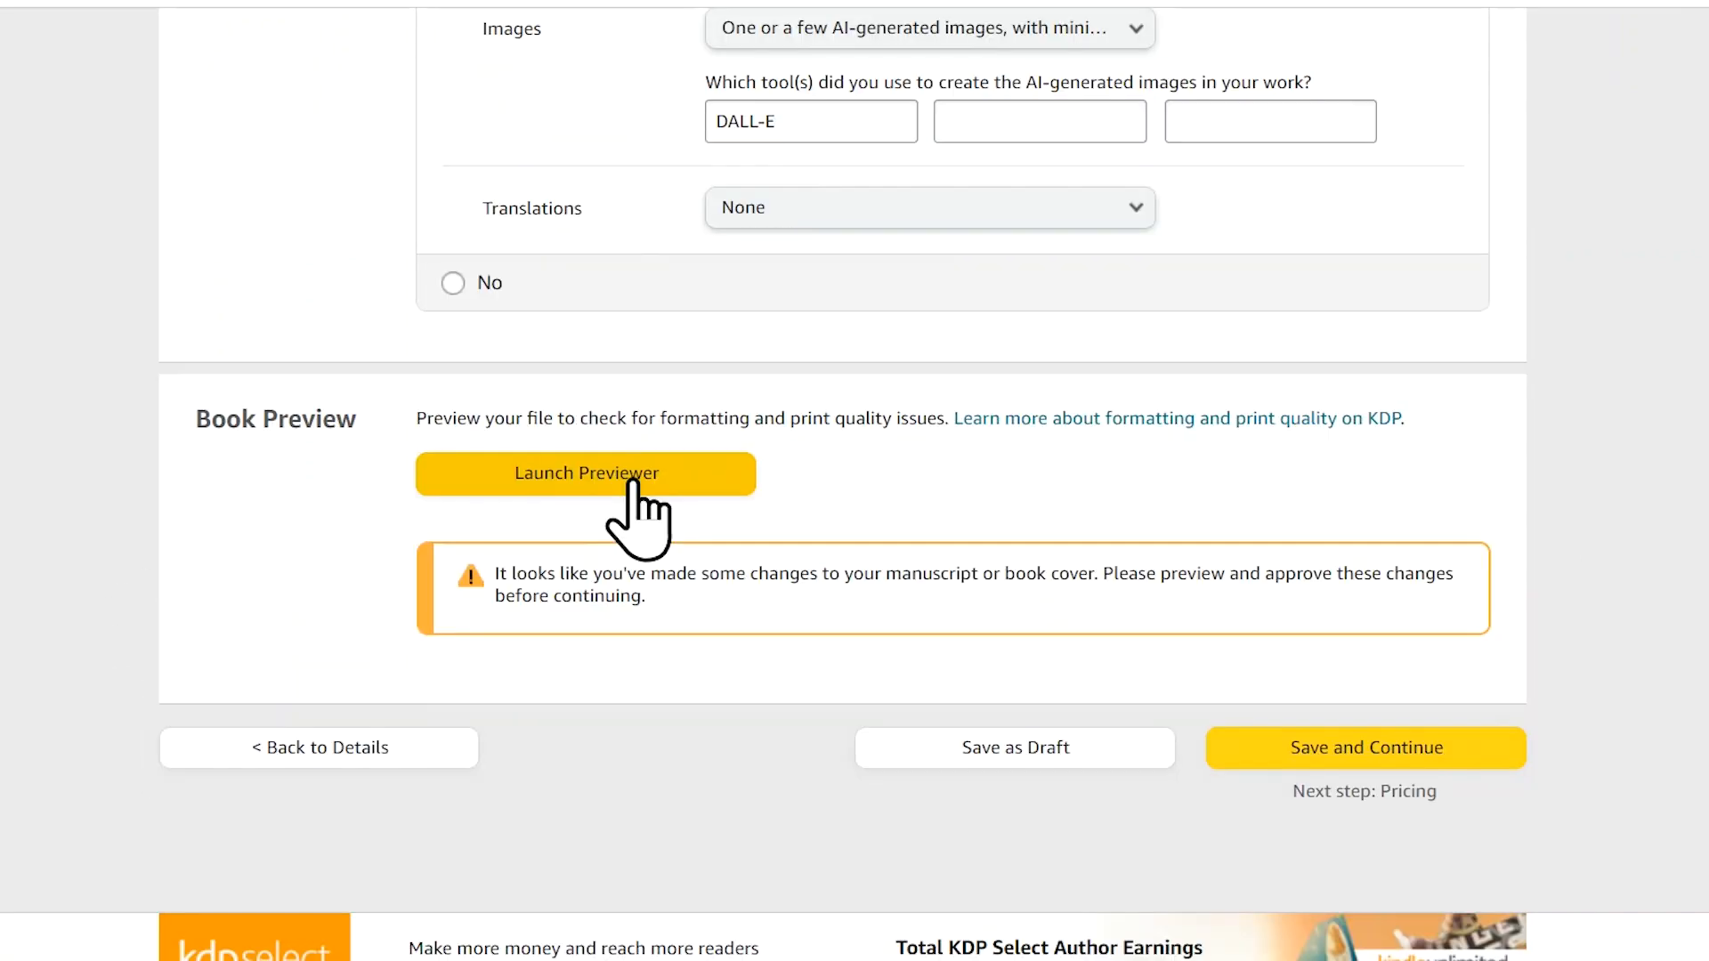
pyautogui.click(623, 720)
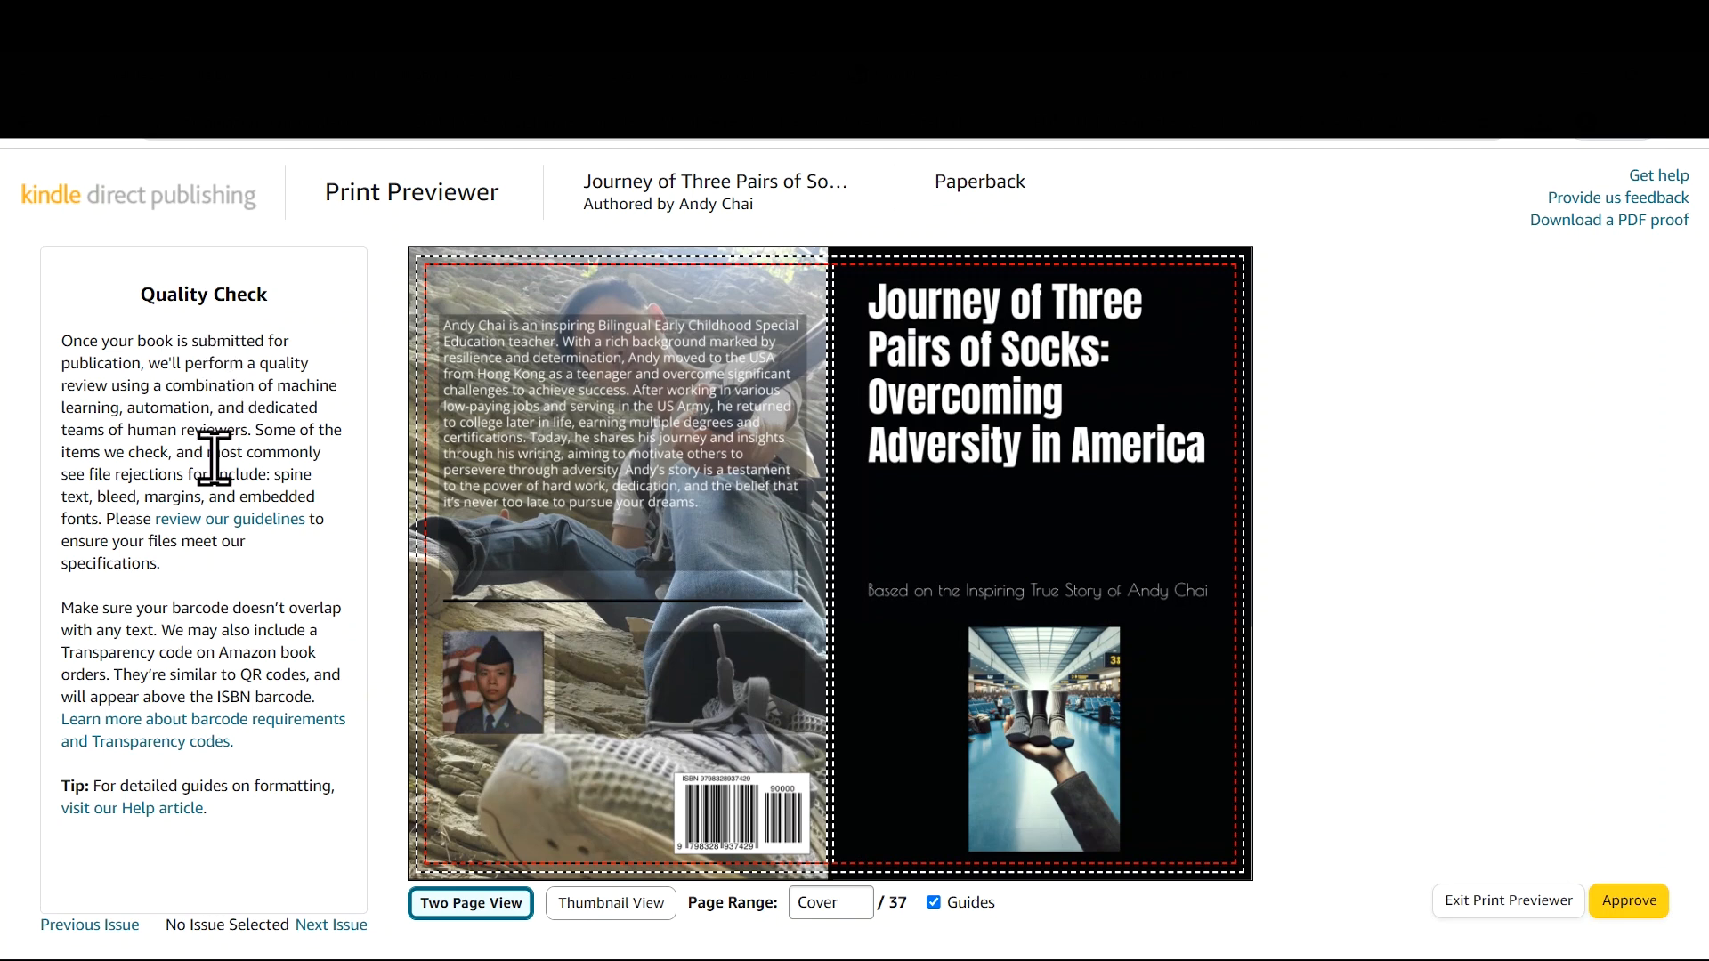
pyautogui.click(605, 904)
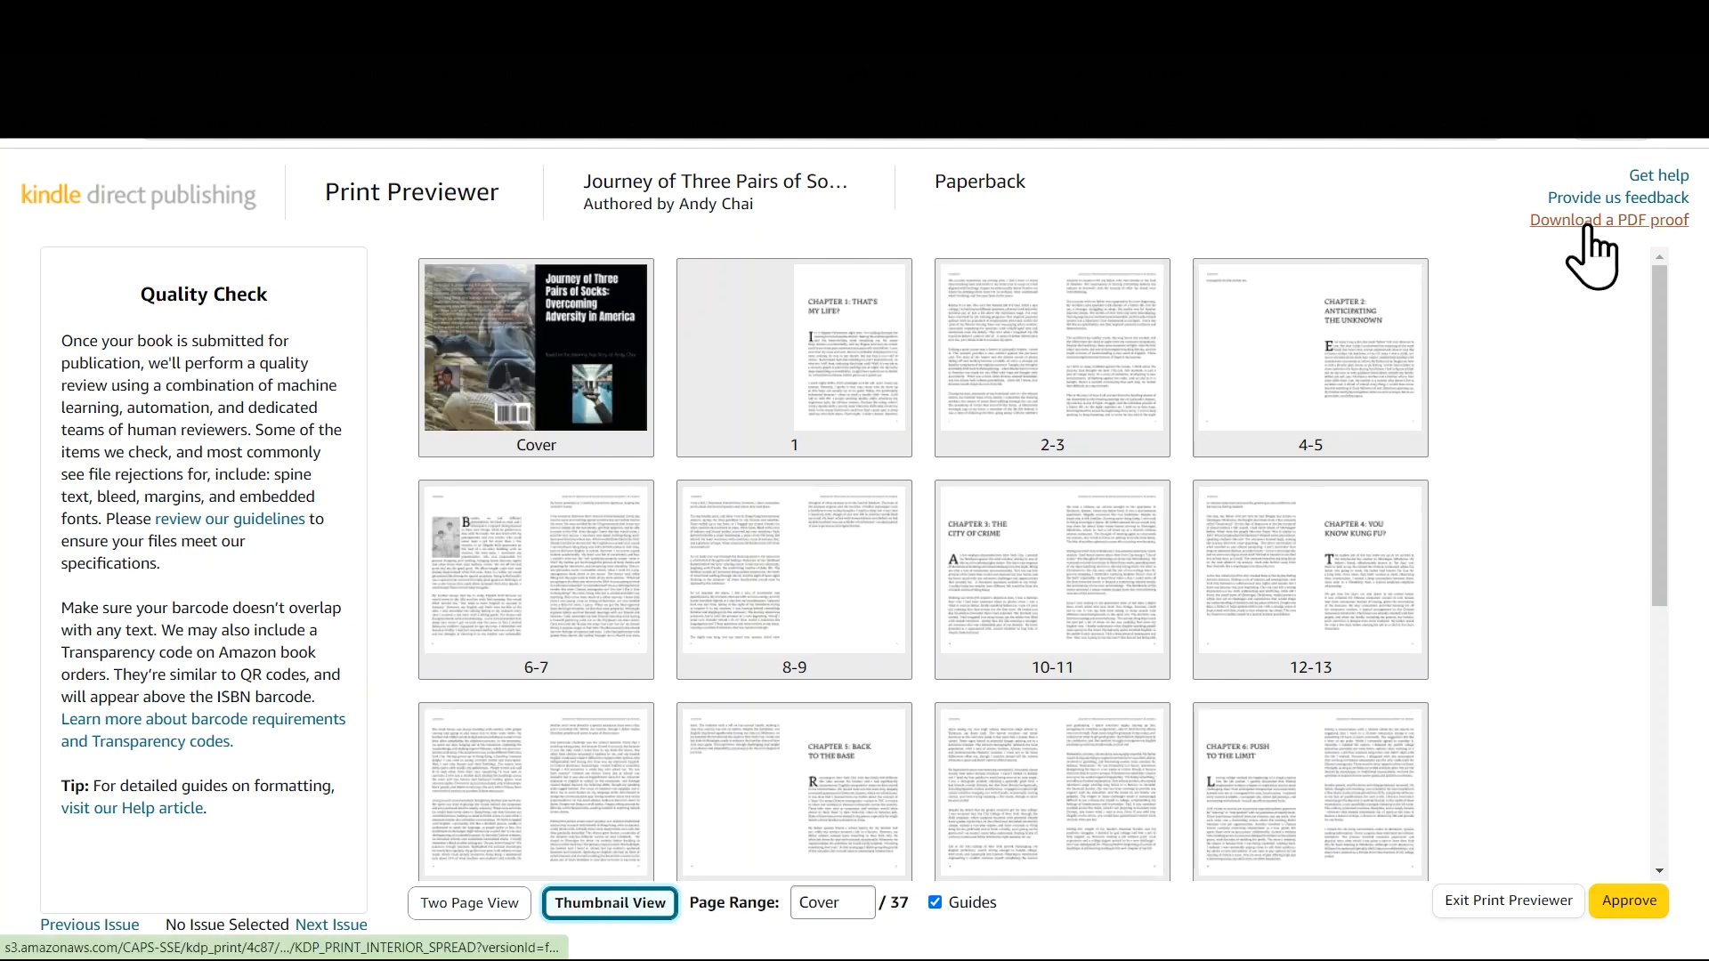
# Save the paperback content, continue to rights and pricing, and check the territories and primary marketplace settings
pyautogui.scroll(-5, 1460, 795)
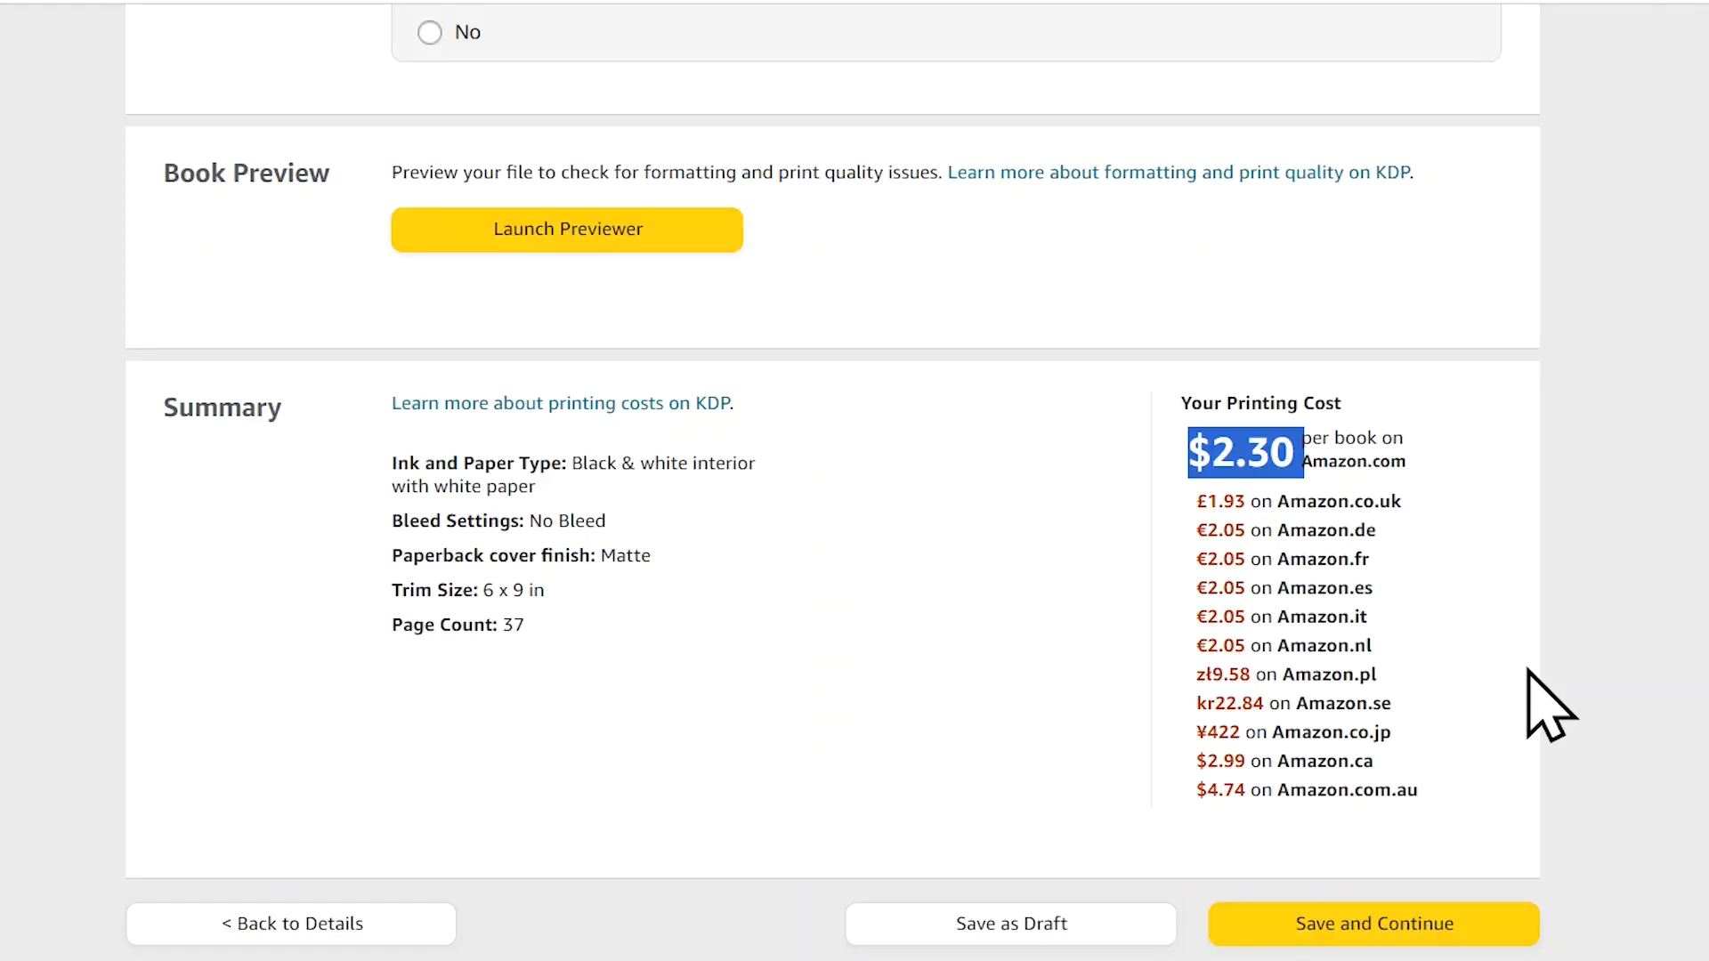
pyautogui.click(1395, 930)
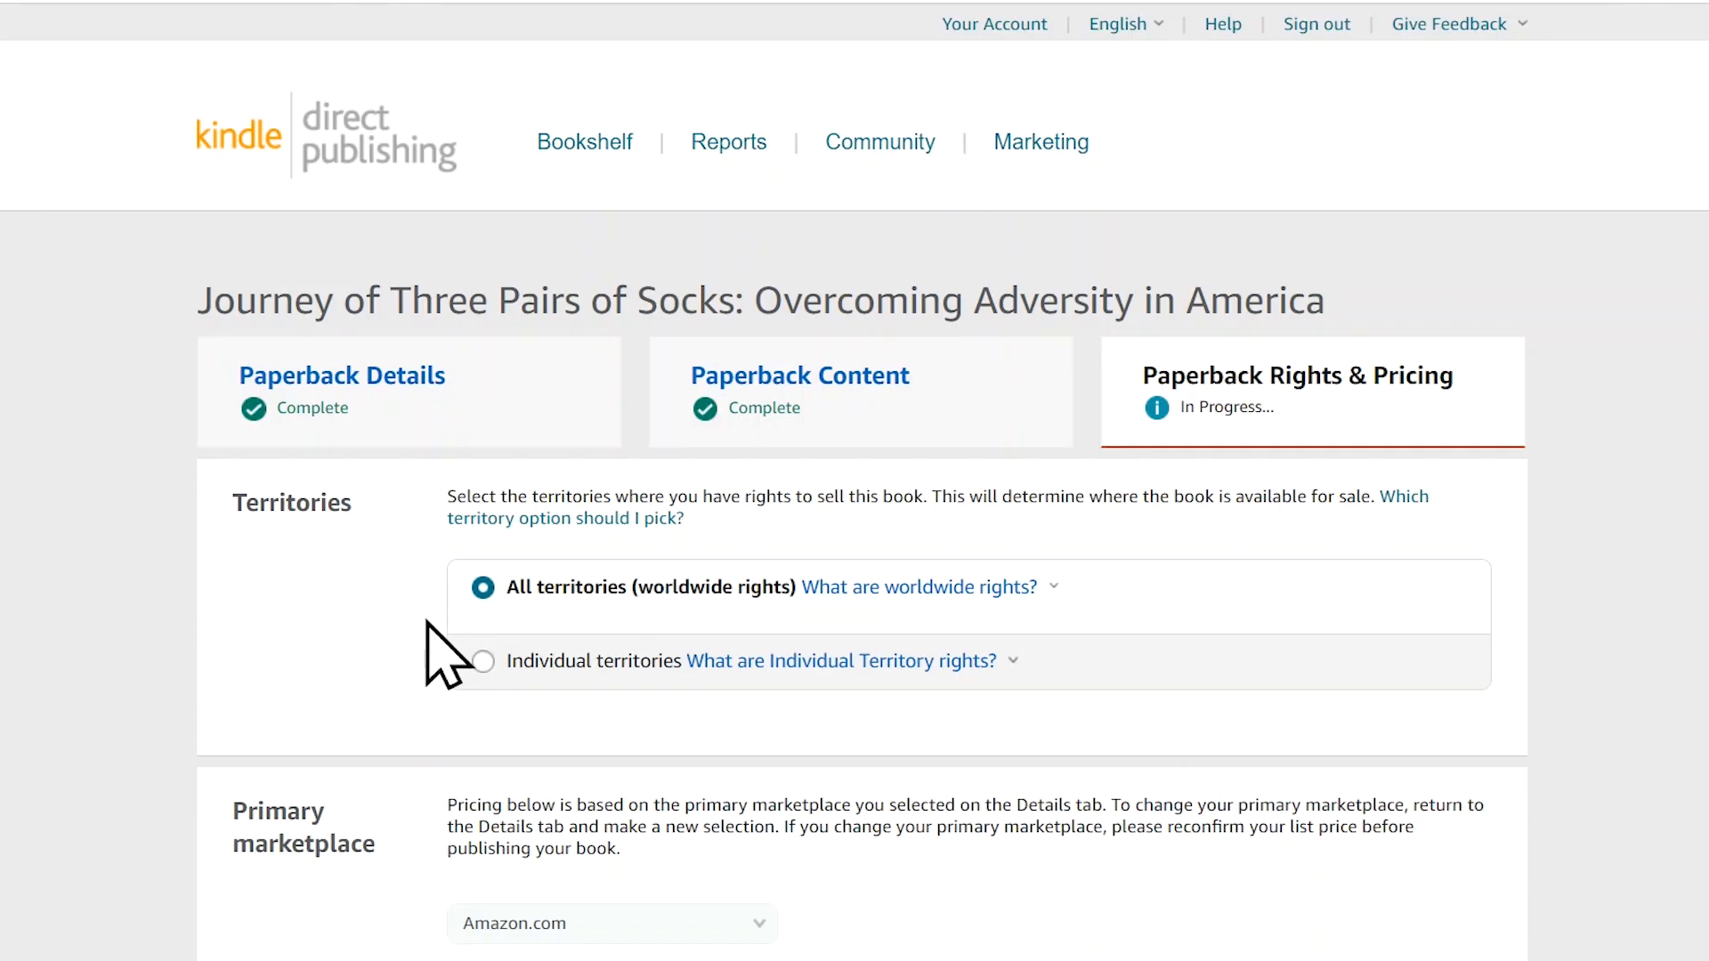
pyautogui.scroll(-4, 854, 533)
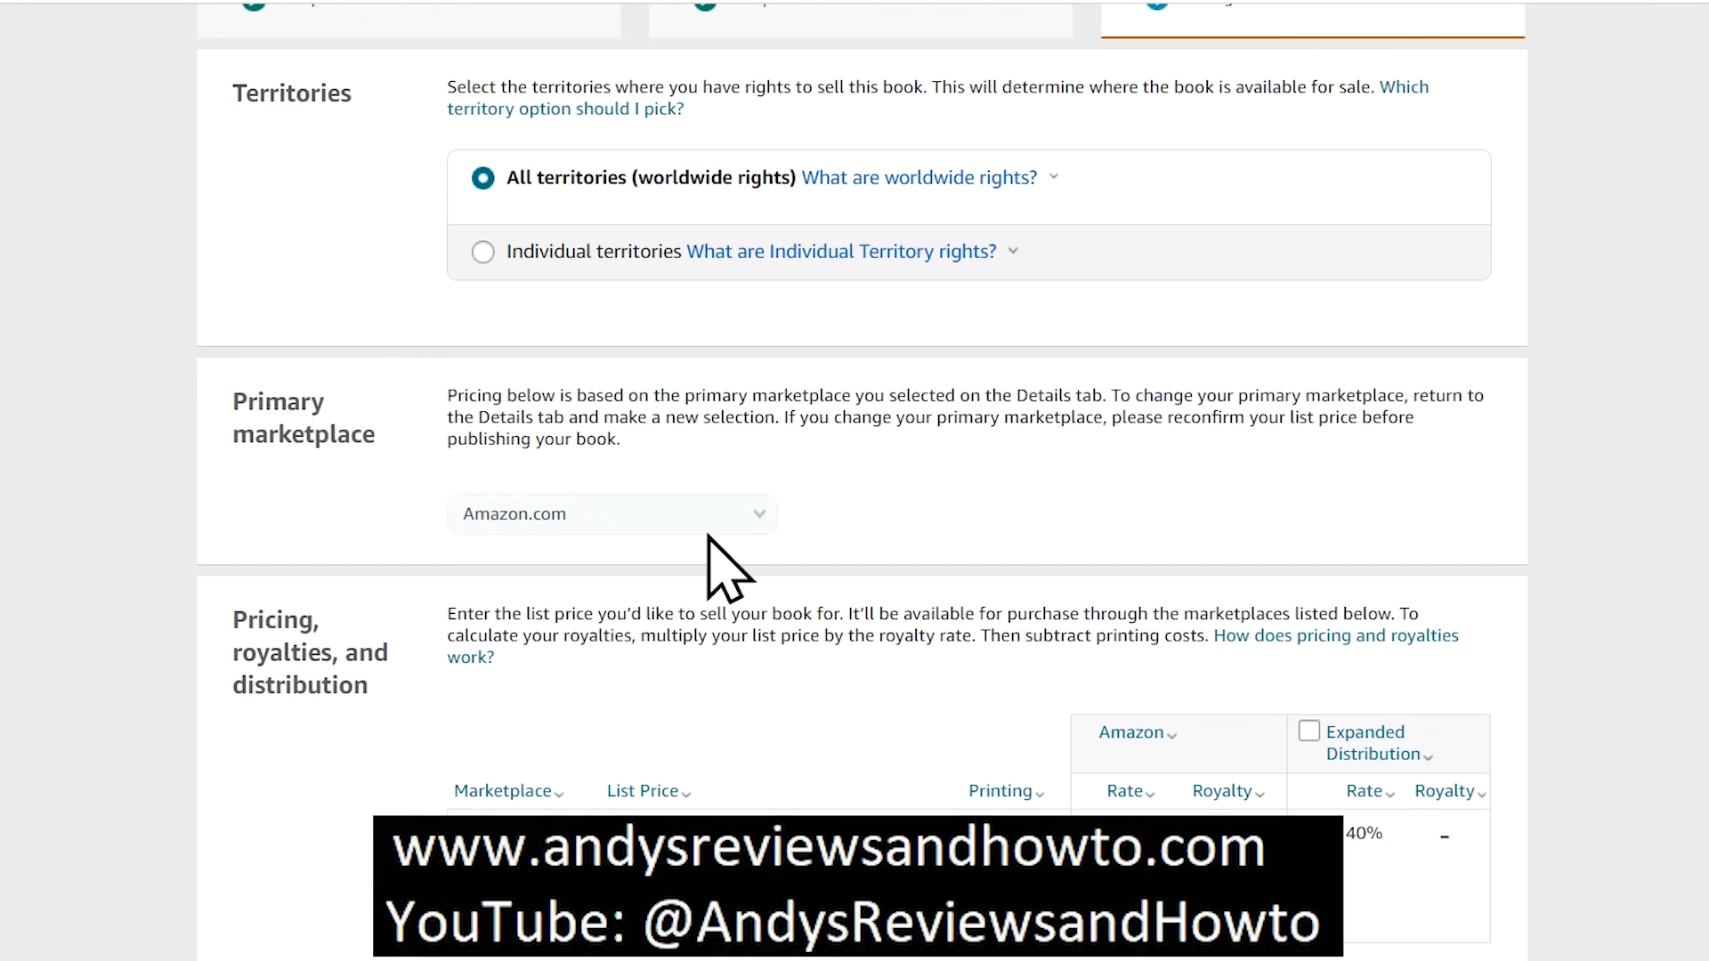
pyautogui.click(759, 514)
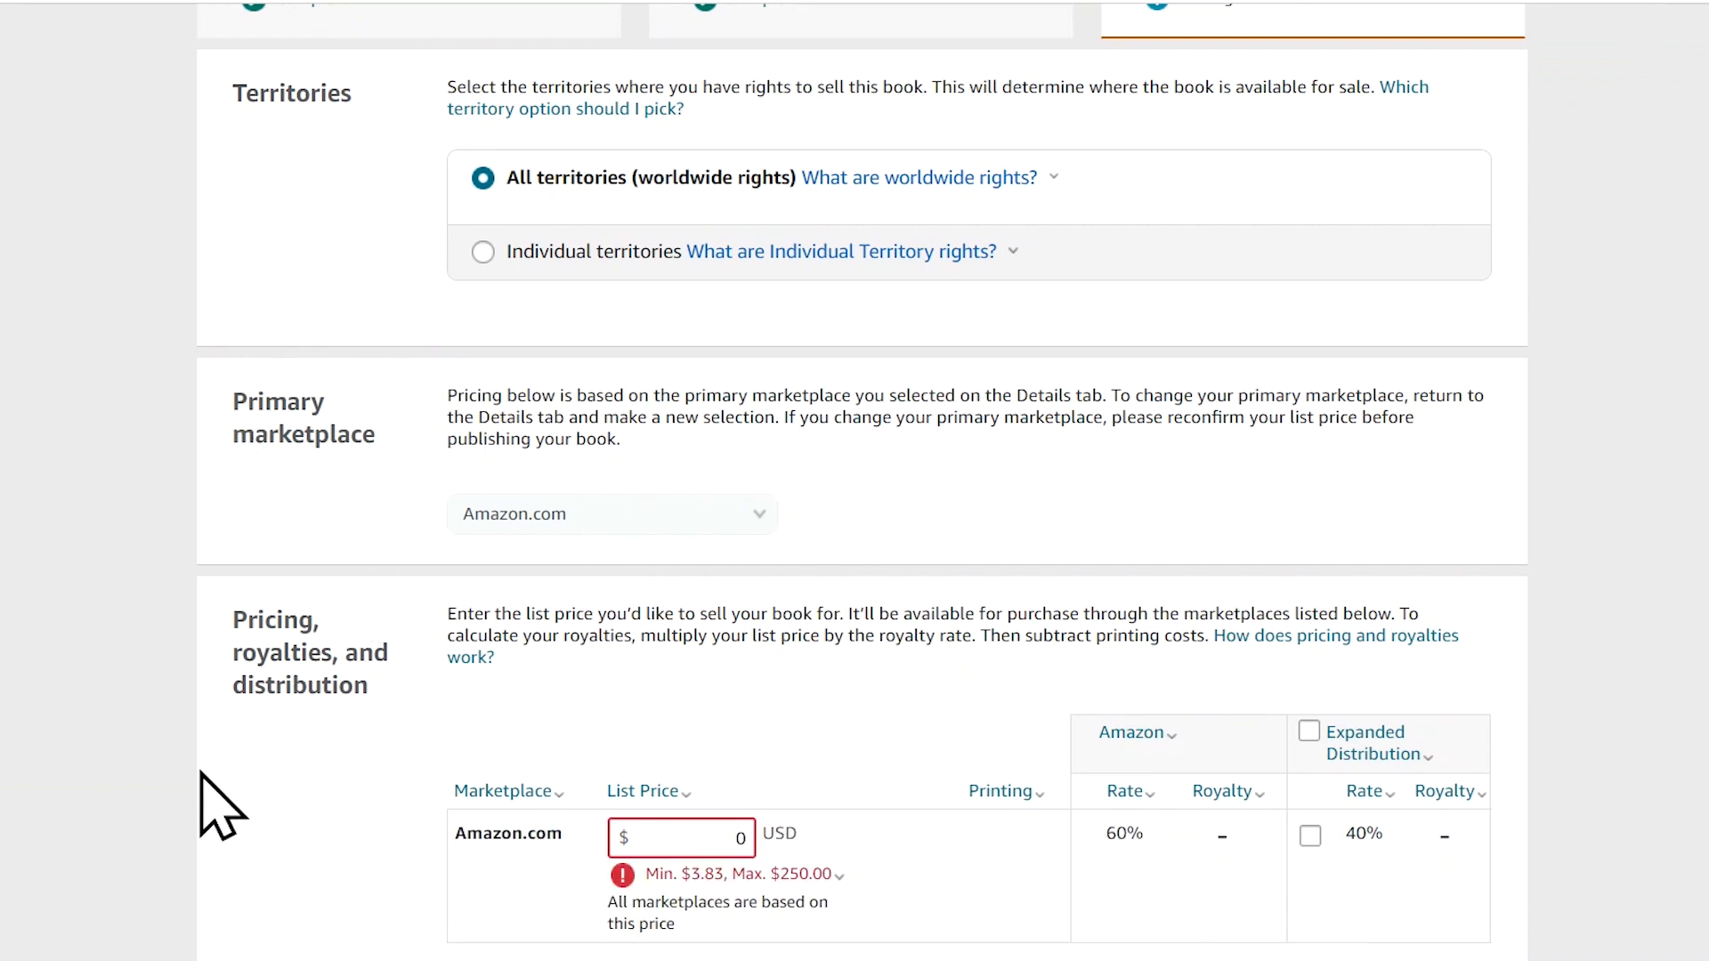
# Set the paperback's Amazon.com list price to 9.99 USD
pyautogui.scroll(-4, 202, 801)
pyautogui.scroll(-2, 854, 480)
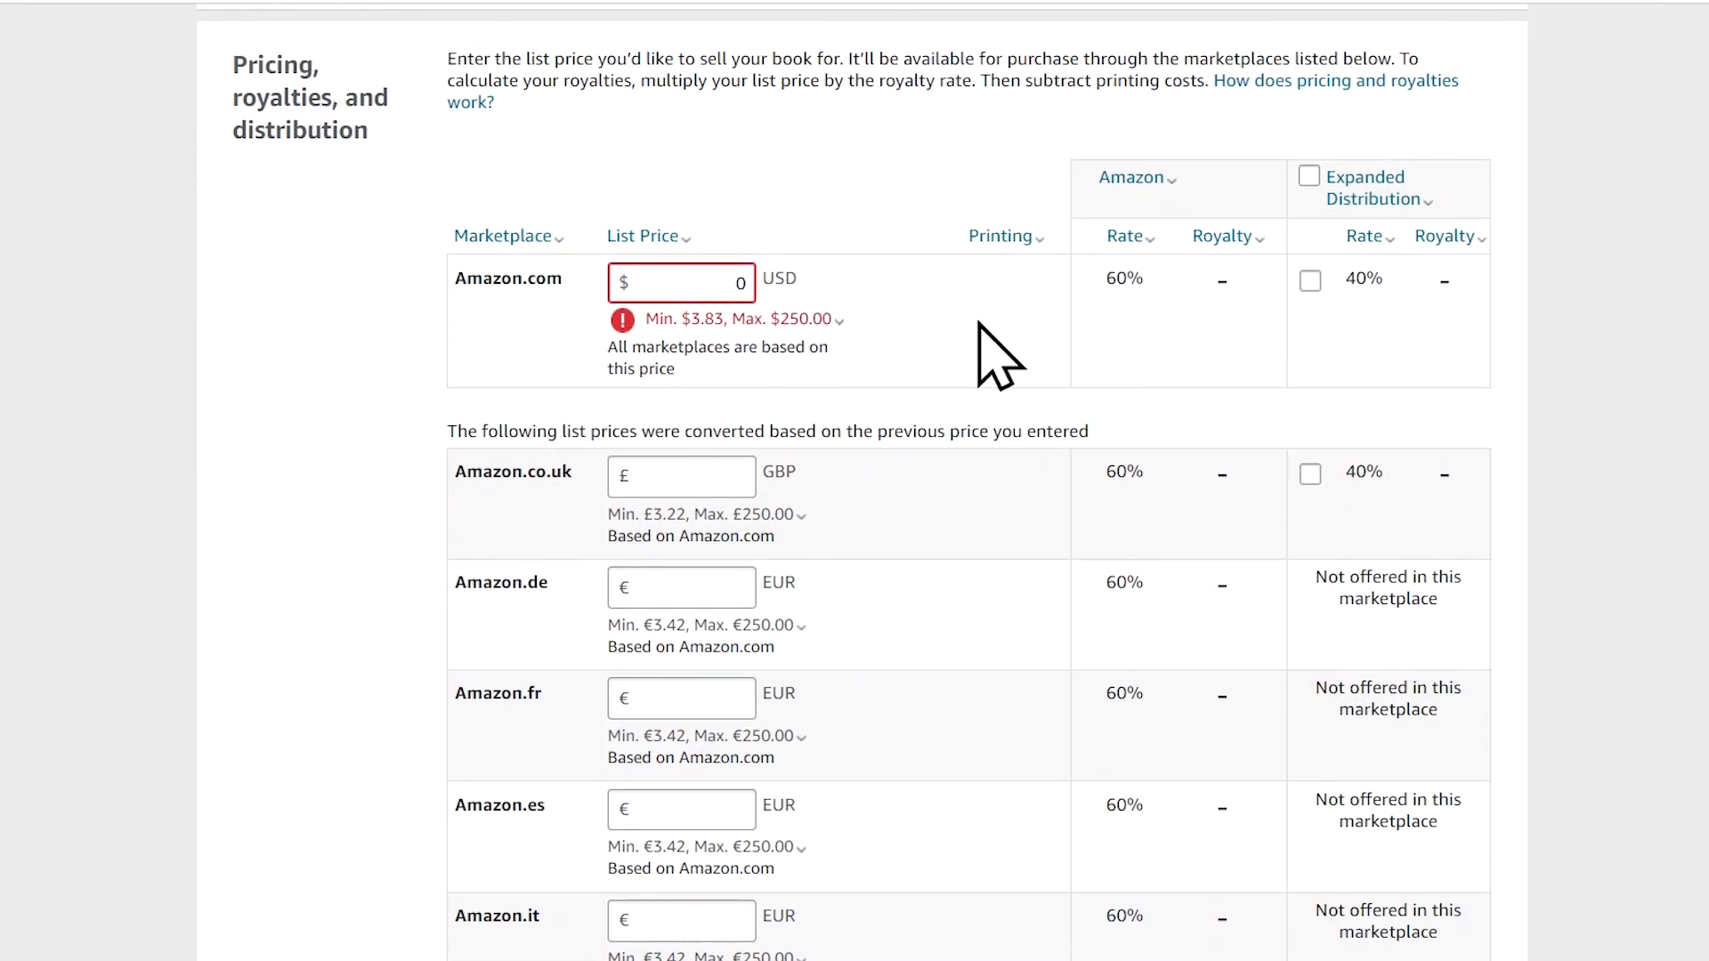
pyautogui.doubleClick(753, 280)
pyautogui.press('BackSpace')
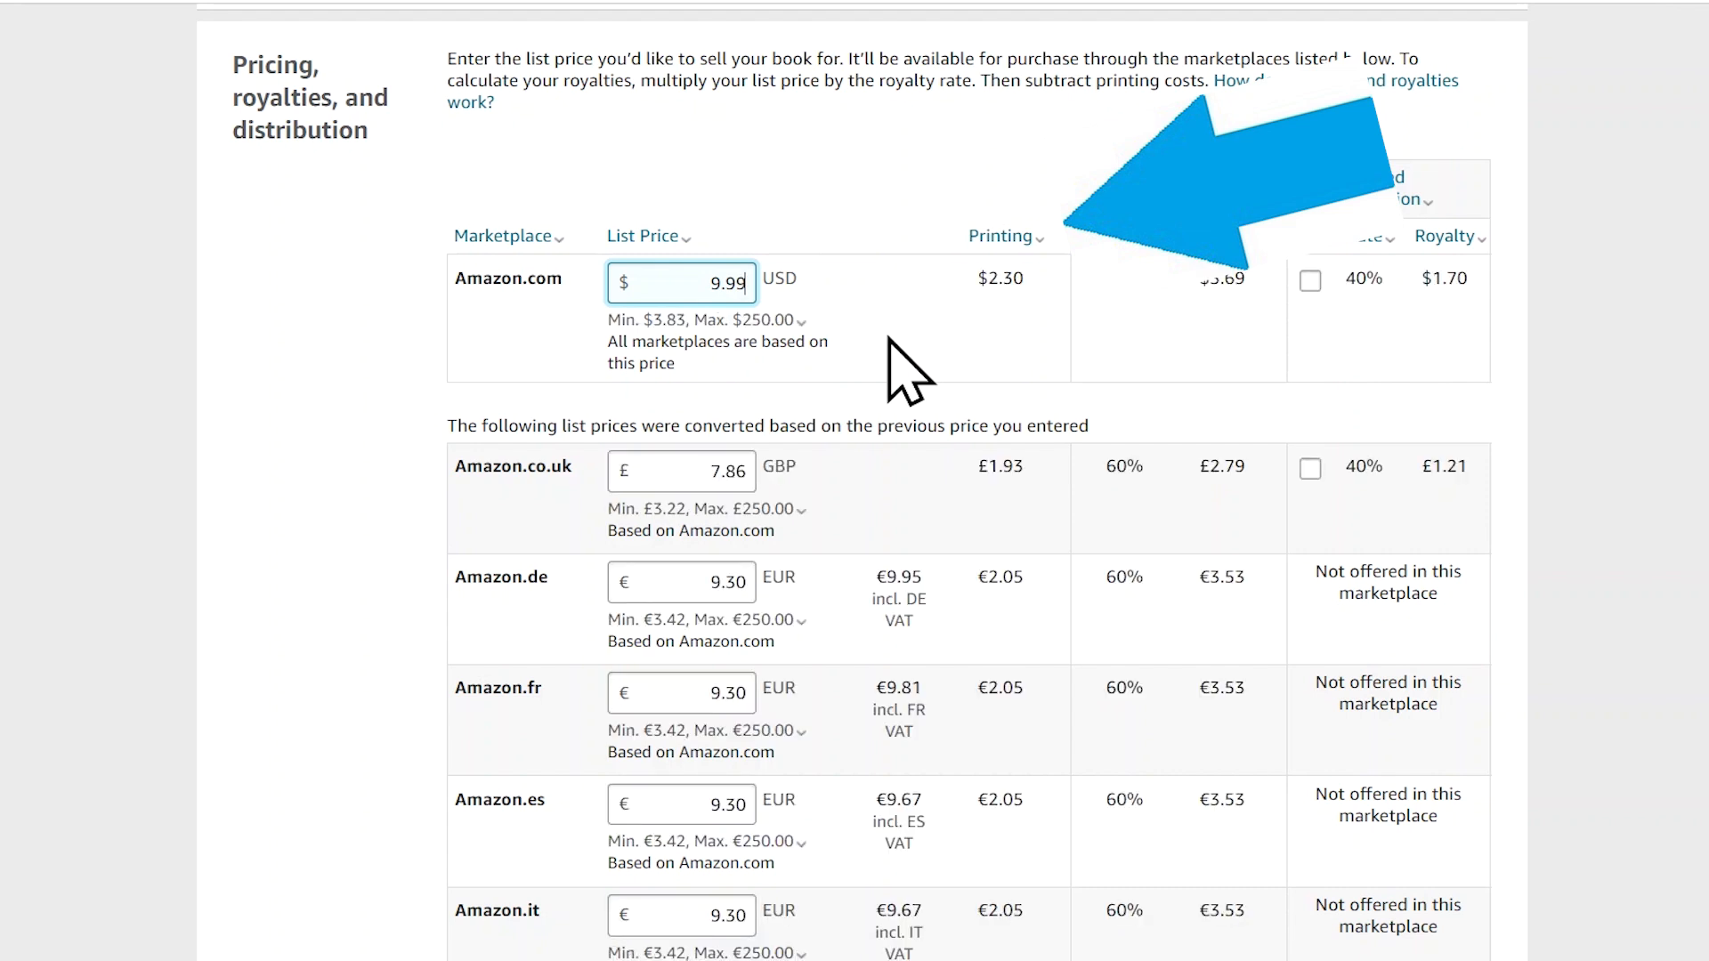
# Read the explanation of Expanded Distribution and enroll the book in it for every marketplace that offers it
pyautogui.click(1413, 193)
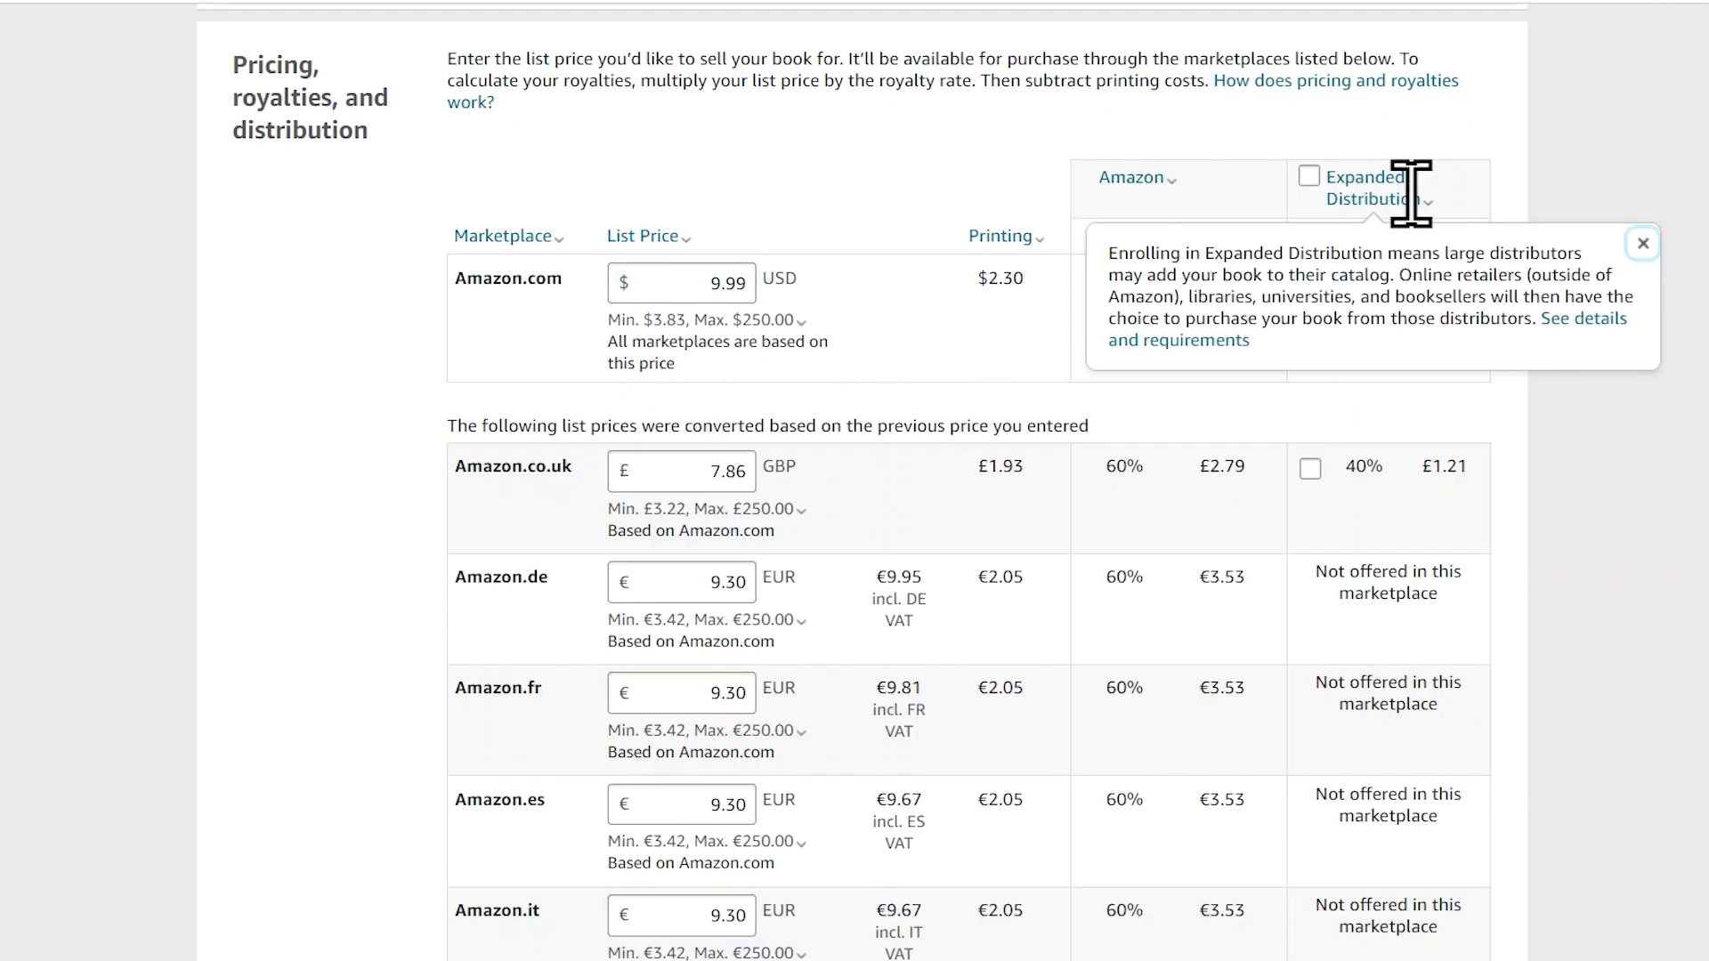
pyautogui.click(1642, 243)
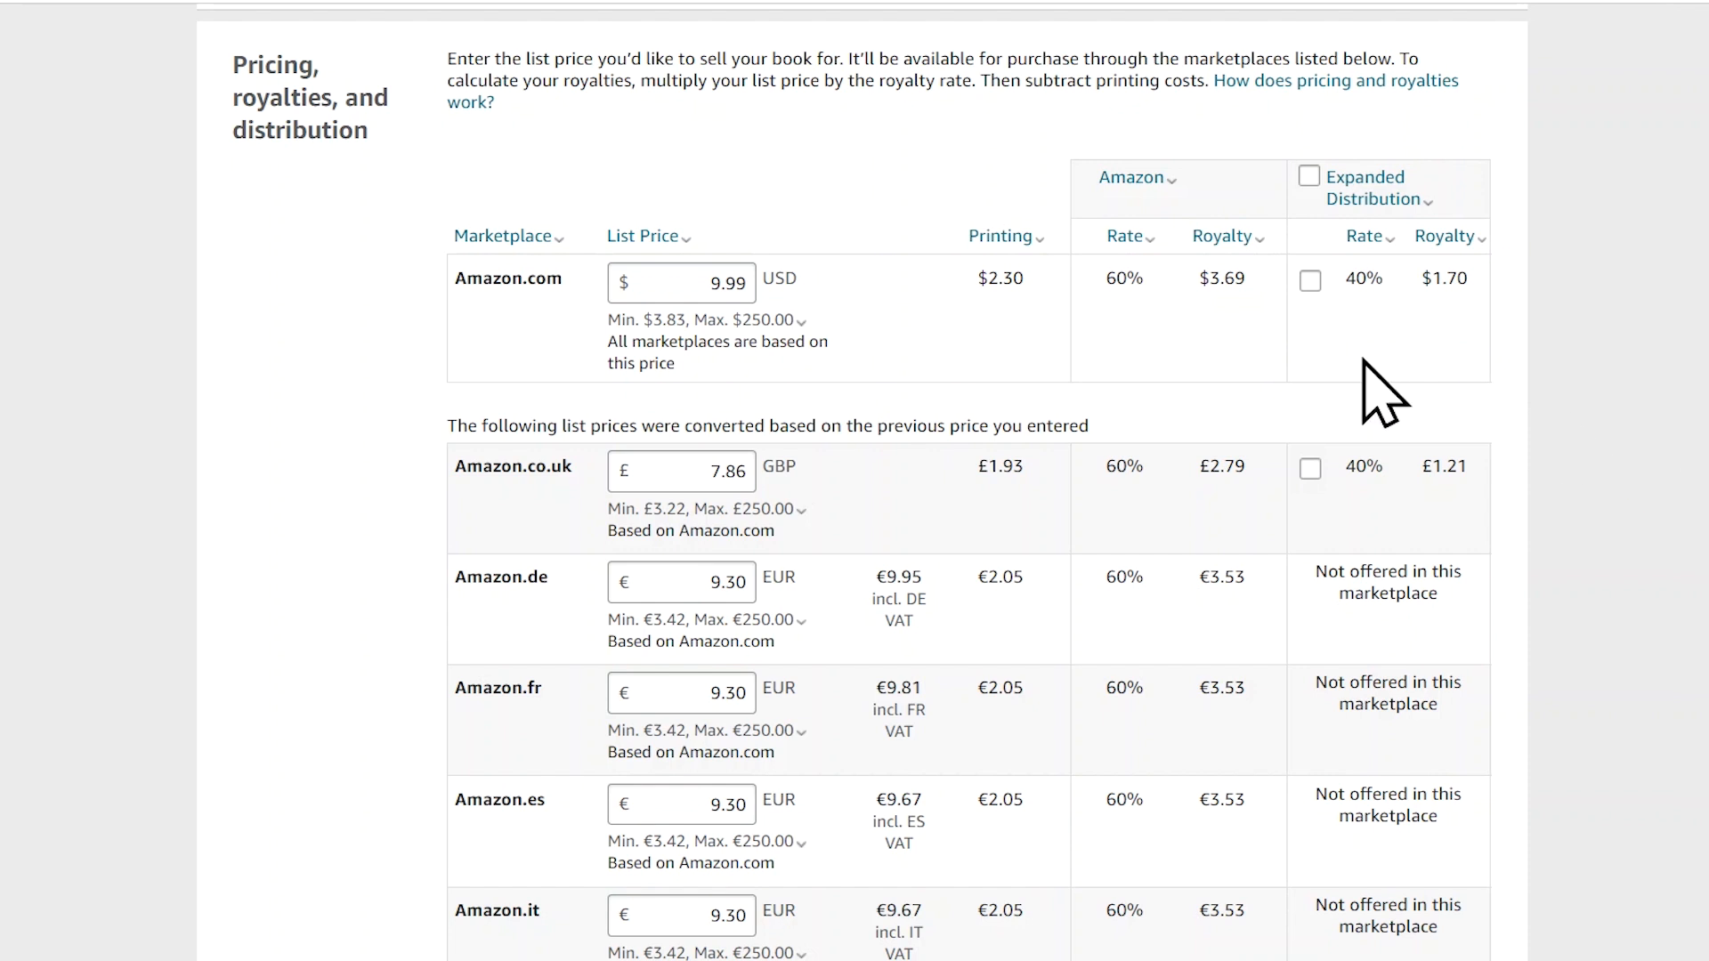
pyautogui.click(1309, 178)
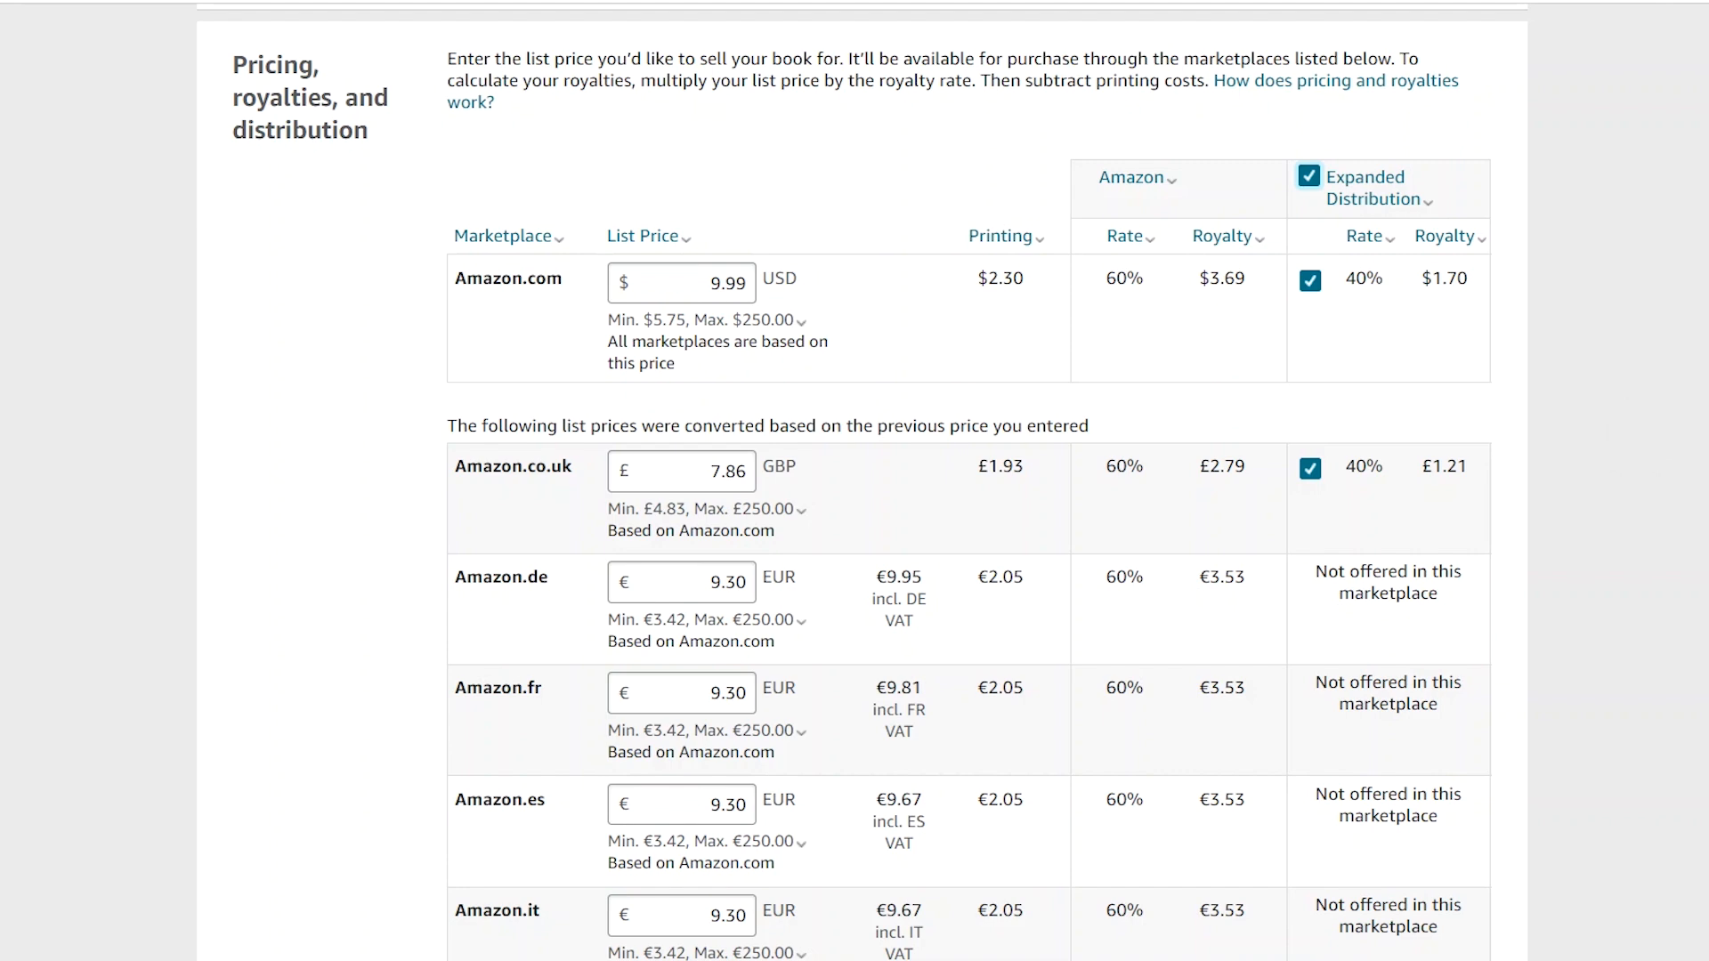
# Review the converted marketplace prices, terms and proof option, and save the paperback as a draft
pyautogui.scroll(-12, 862, 480)
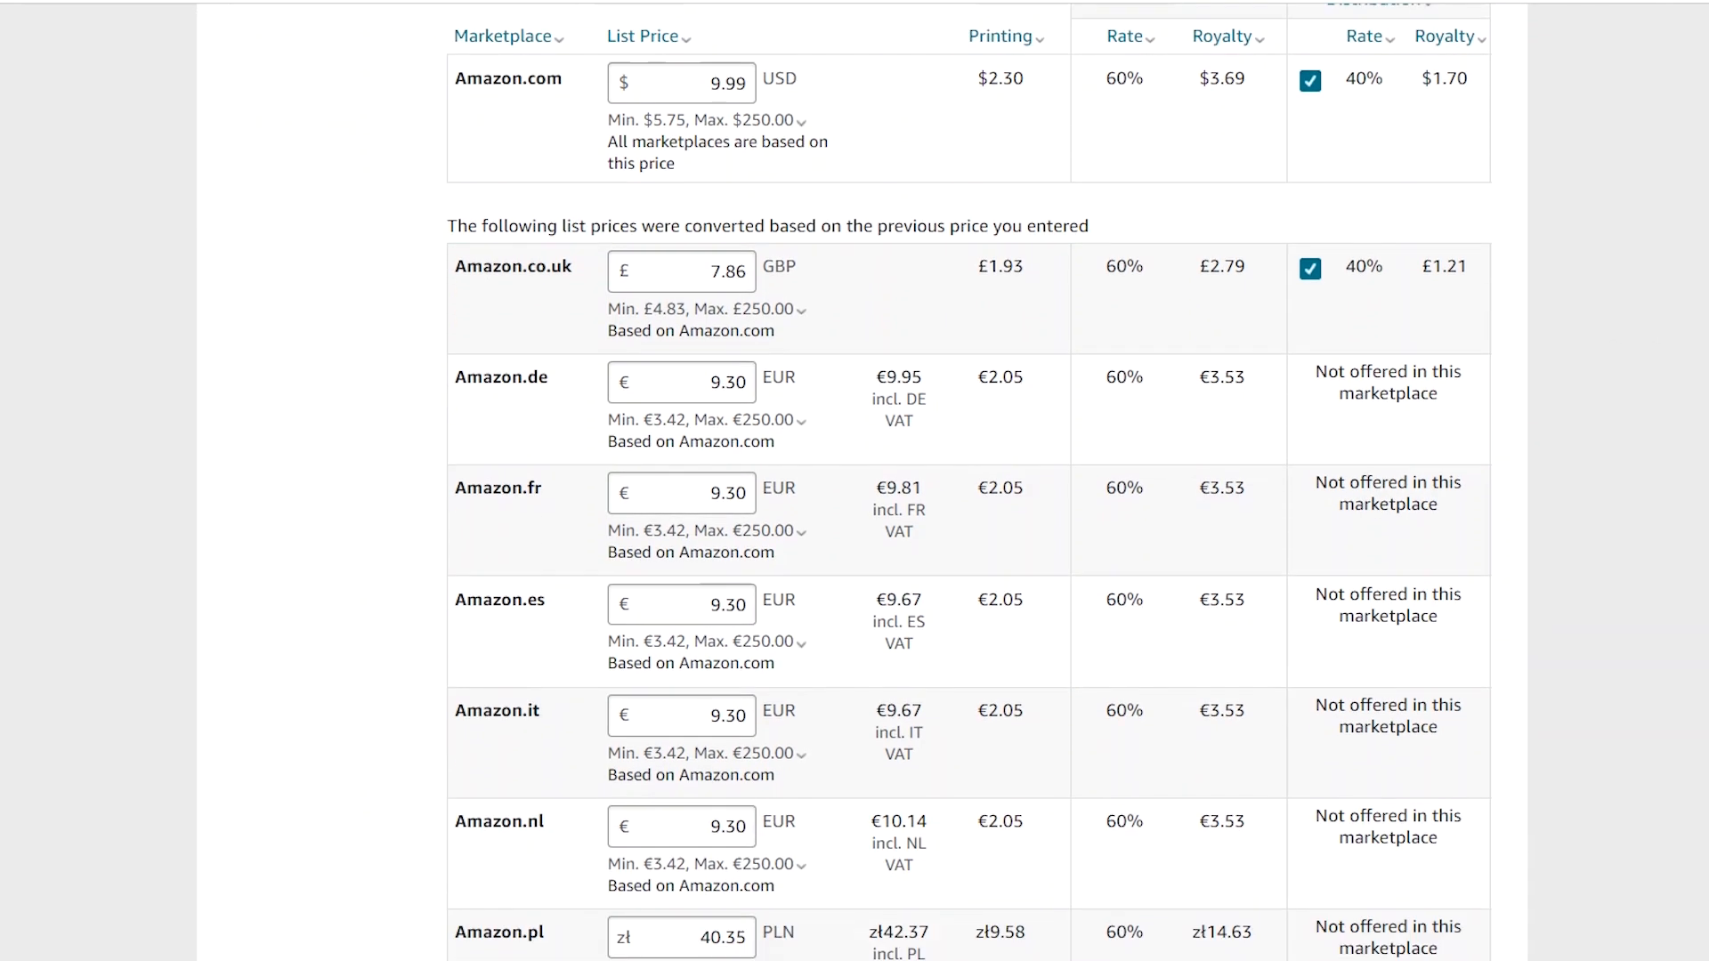
pyautogui.scroll(-3, 862, 480)
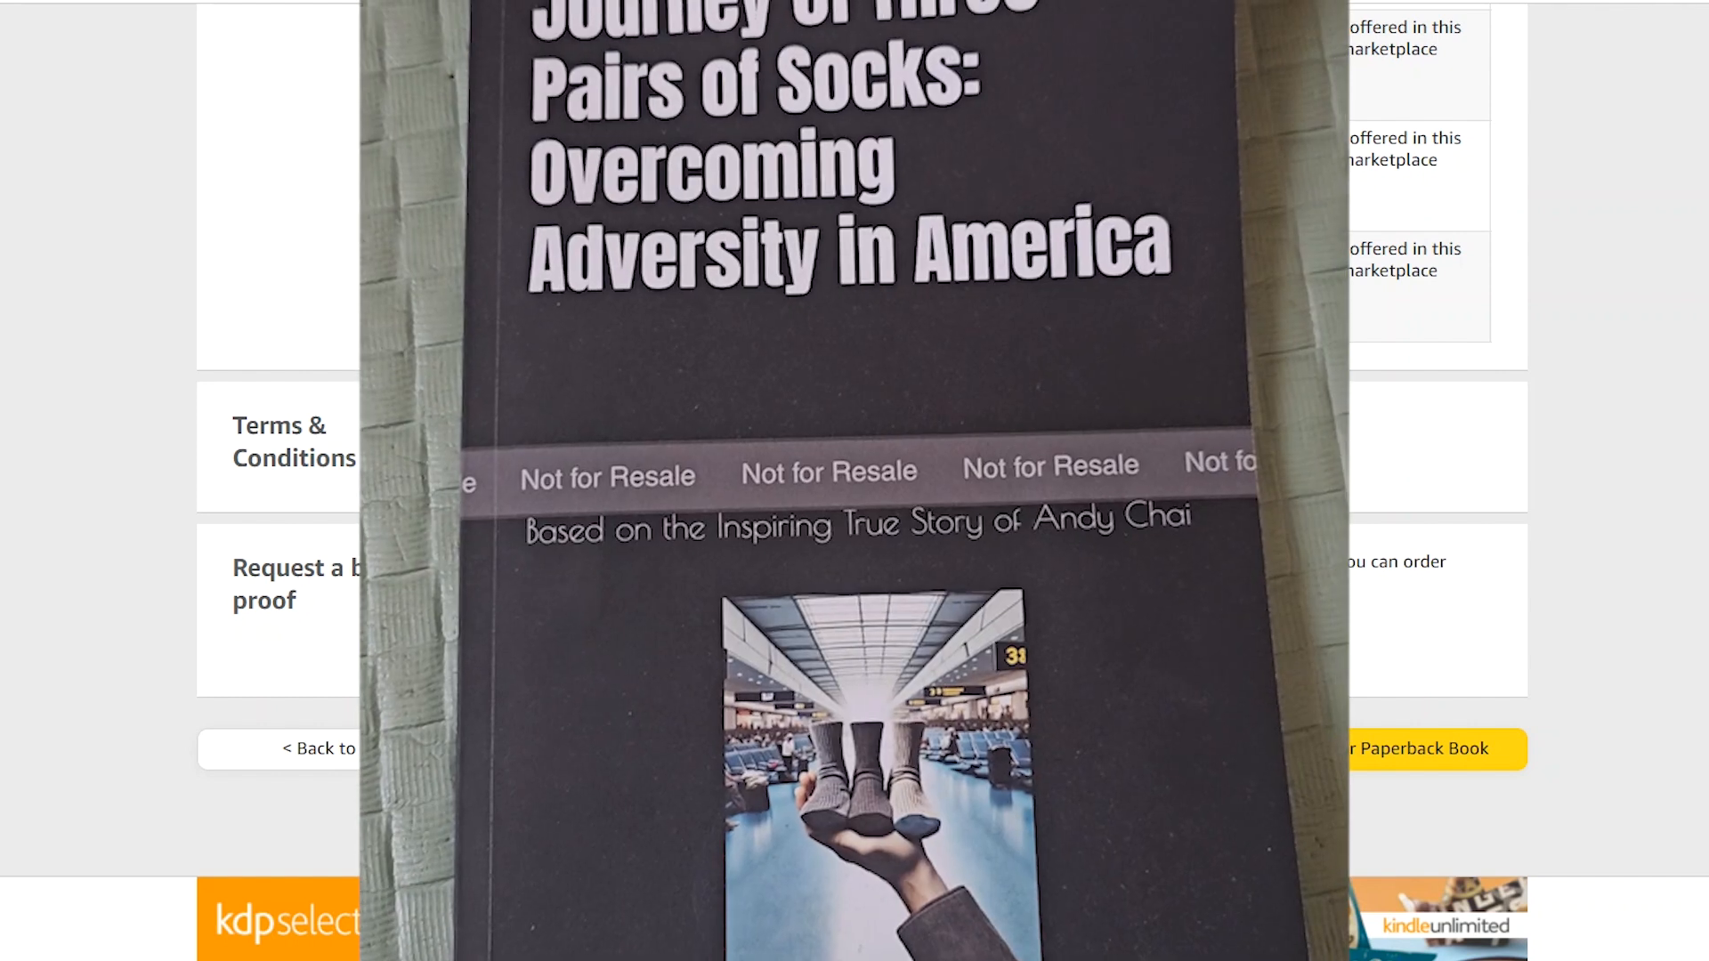
pyautogui.scroll(15, 845, 659)
pyautogui.scroll(7, 854, 480)
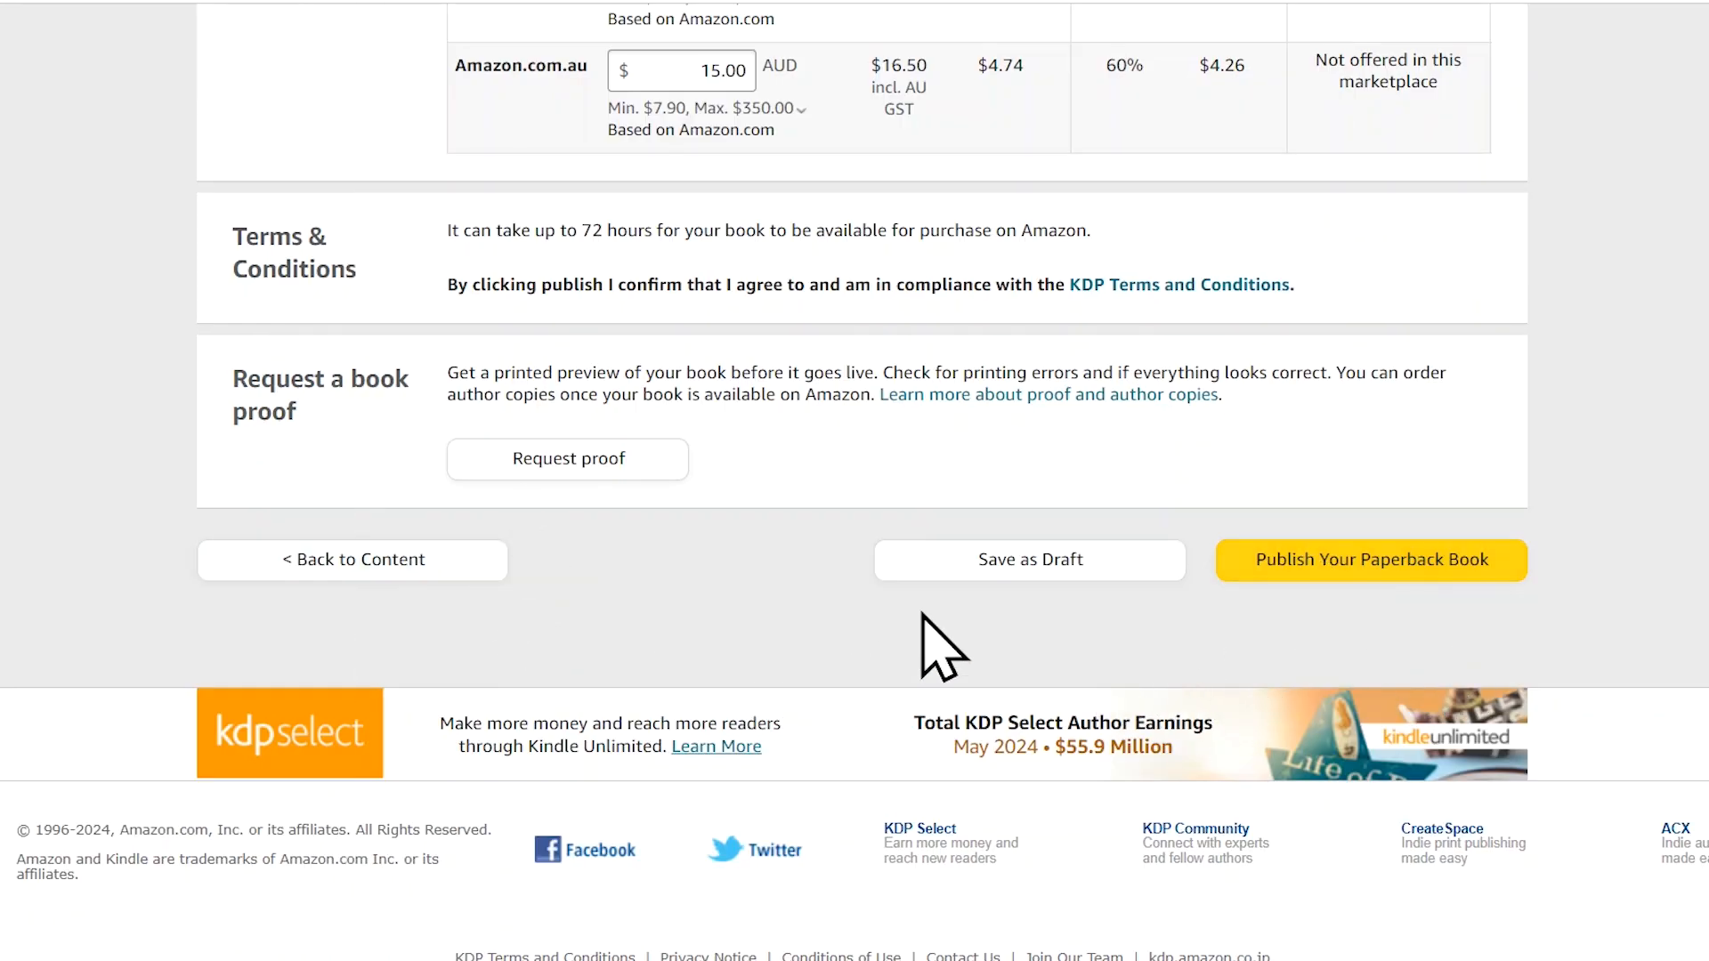
pyautogui.click(970, 561)
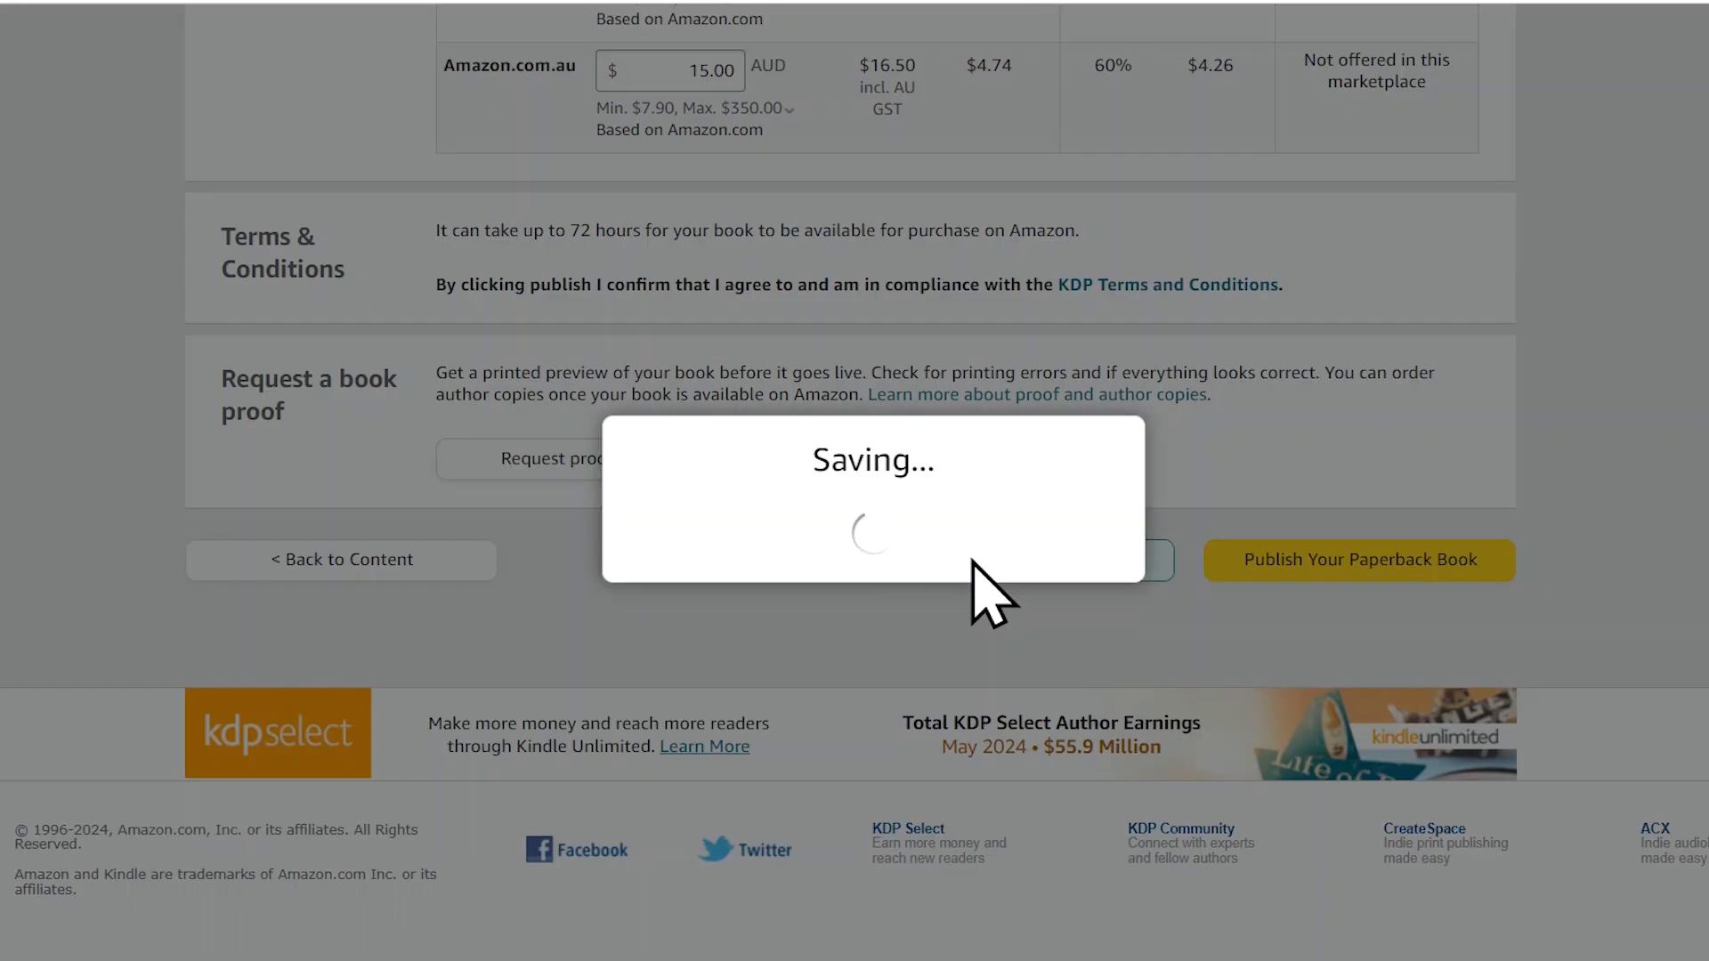